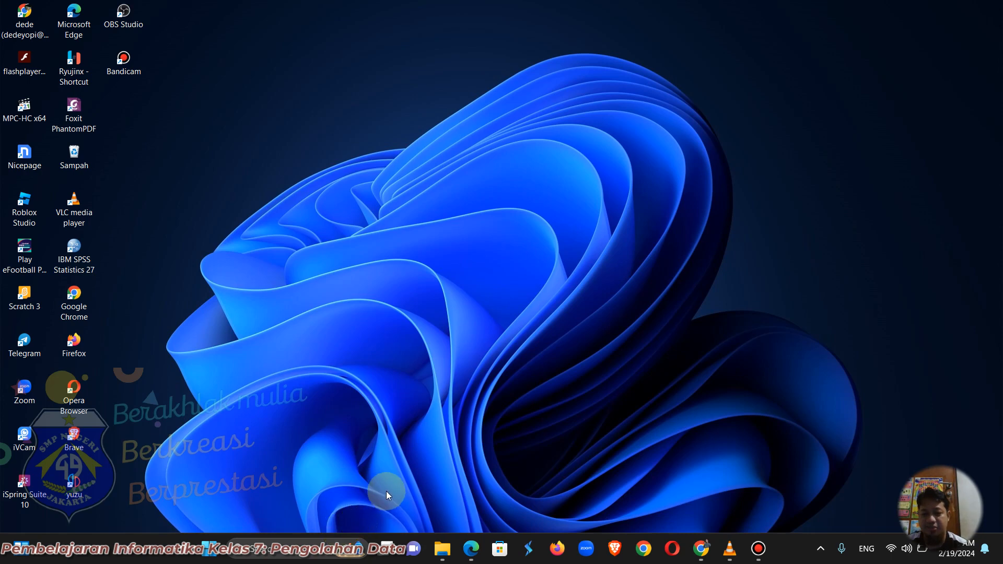
Launch Excel and open the recent workbook "Contoh latihan excel".
left_click(261, 552)
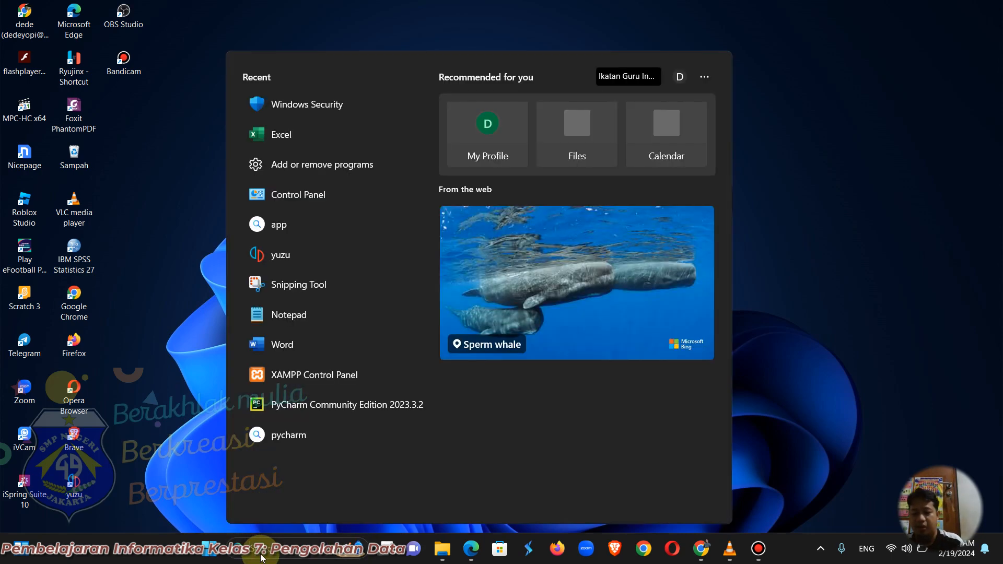
type("excel")
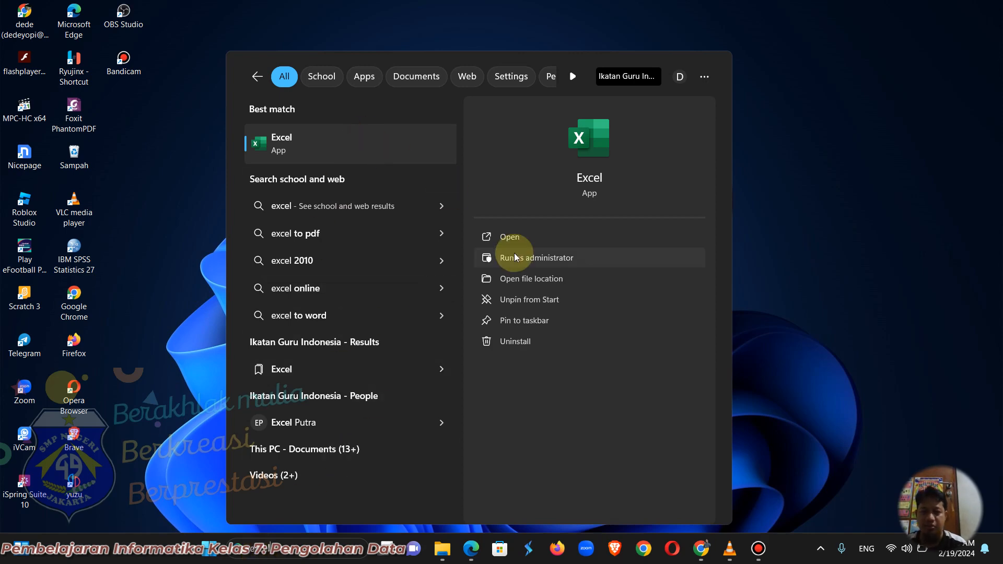
left_click(510, 237)
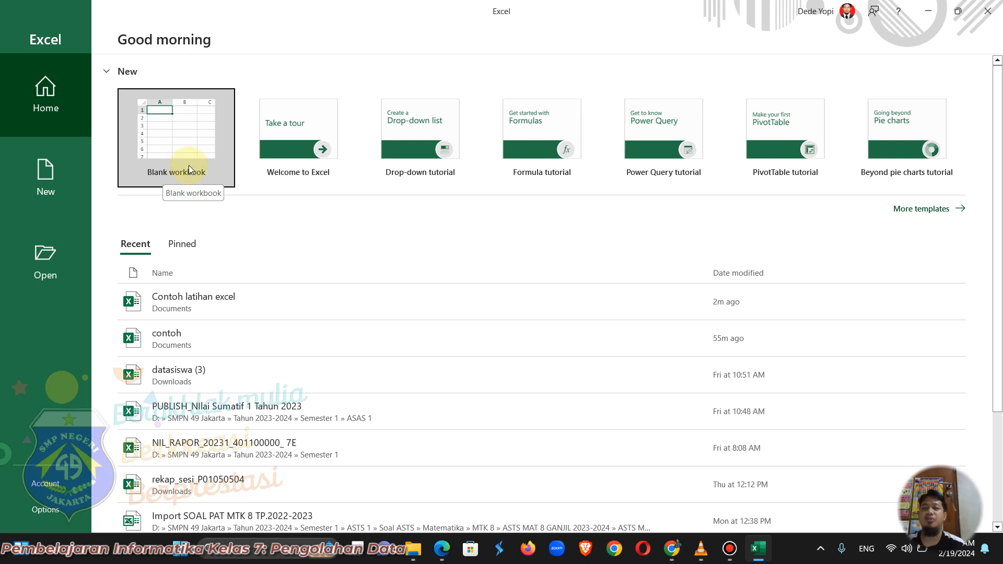
left_click(54, 255)
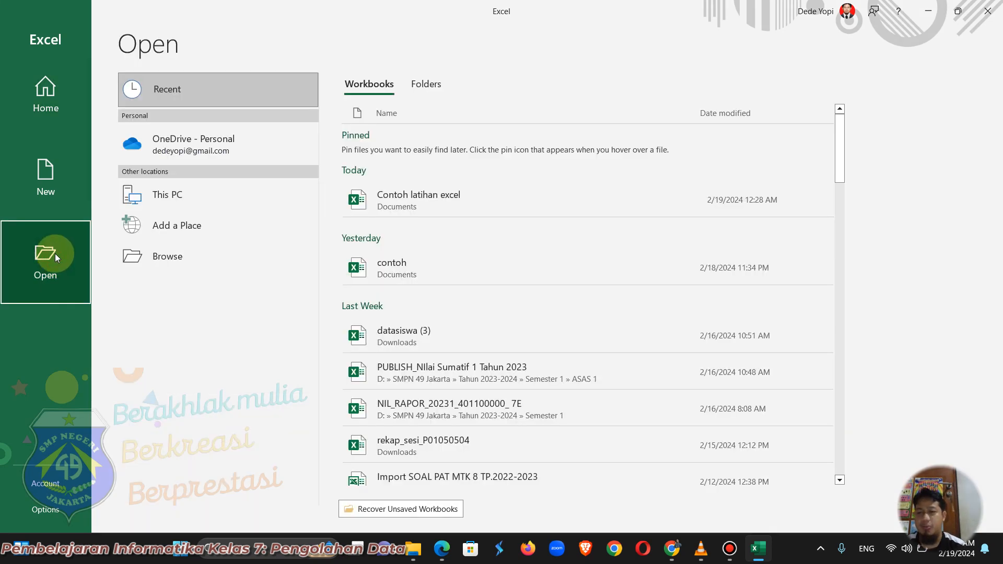
left_click(413, 205)
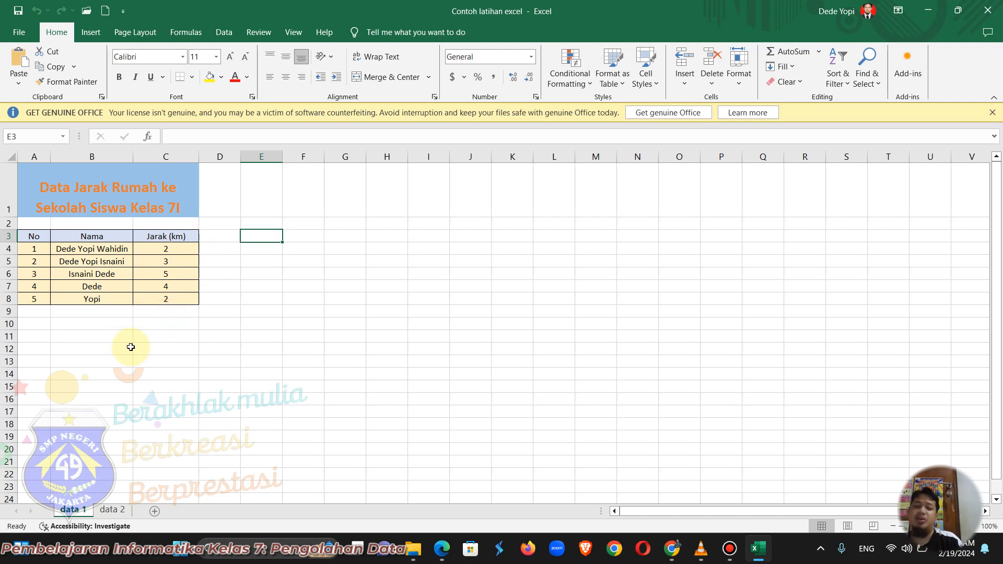
Enter the label "Jumlah" in cell B10, below the Nama column.
left_click(93, 322)
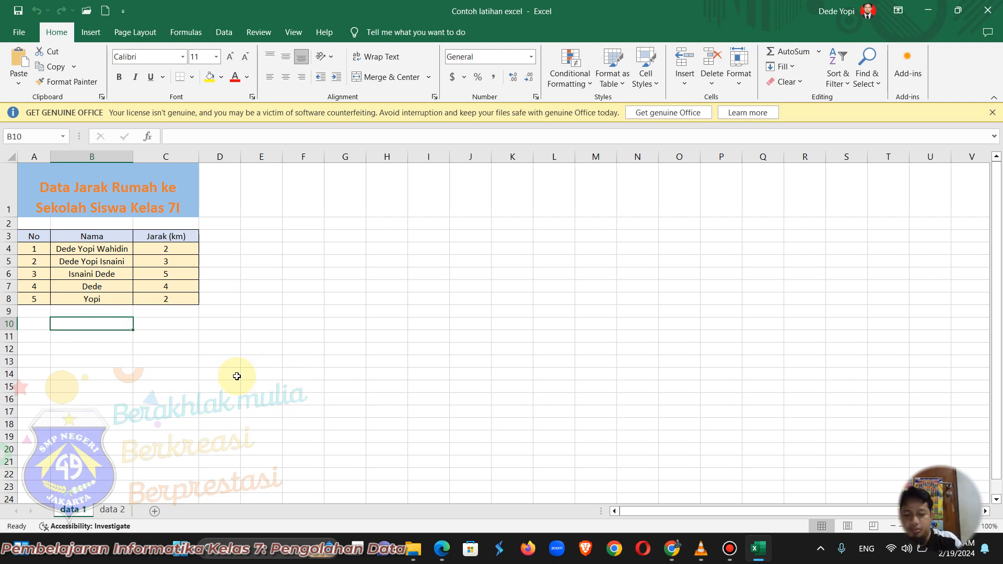
type("Jumlah")
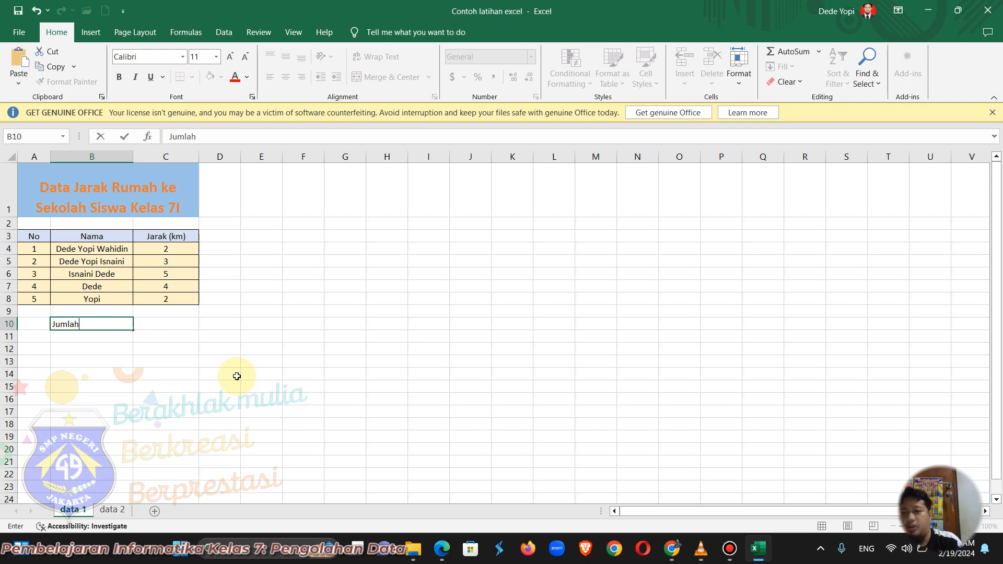
left_click(194, 359)
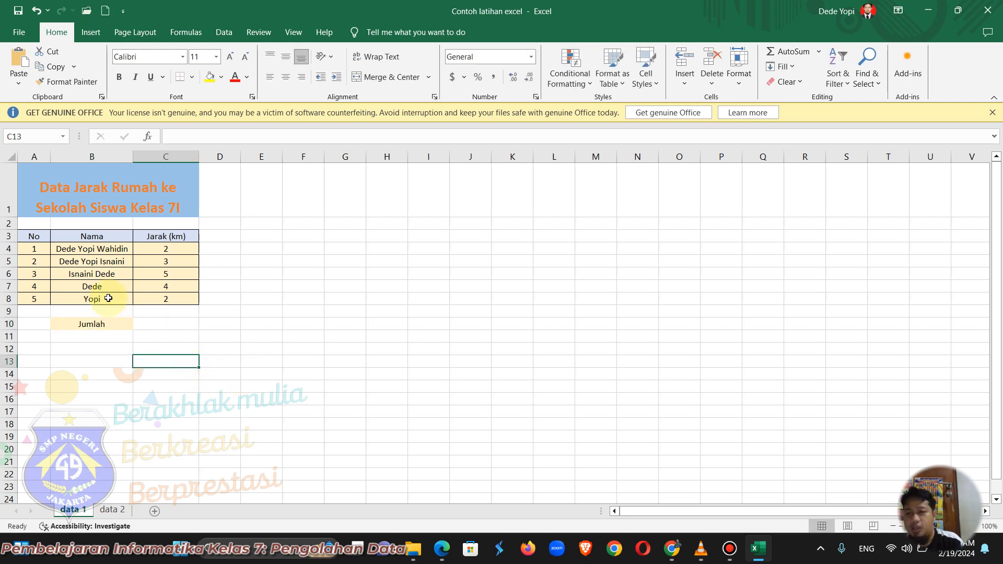
left_click(161, 326)
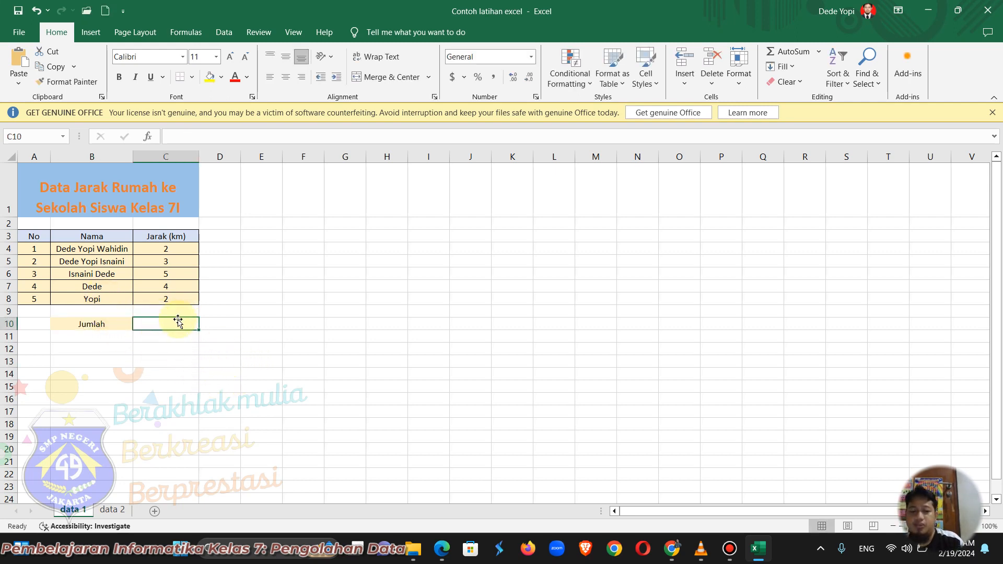
left_click(167, 374)
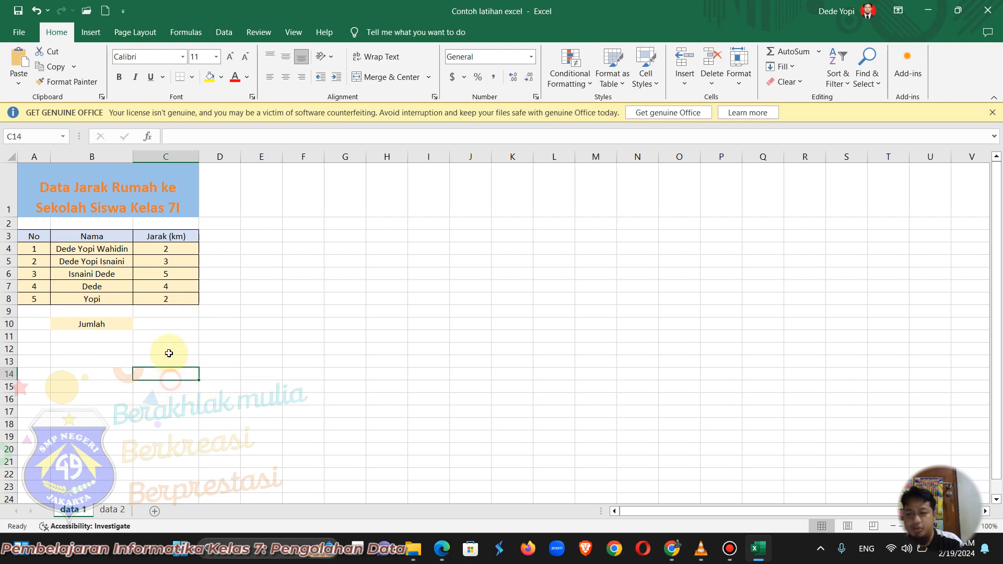
Total the Jarak (km) values in C10 with a SUM formula, picking range C4:C8 on the sheet.
left_click(163, 325)
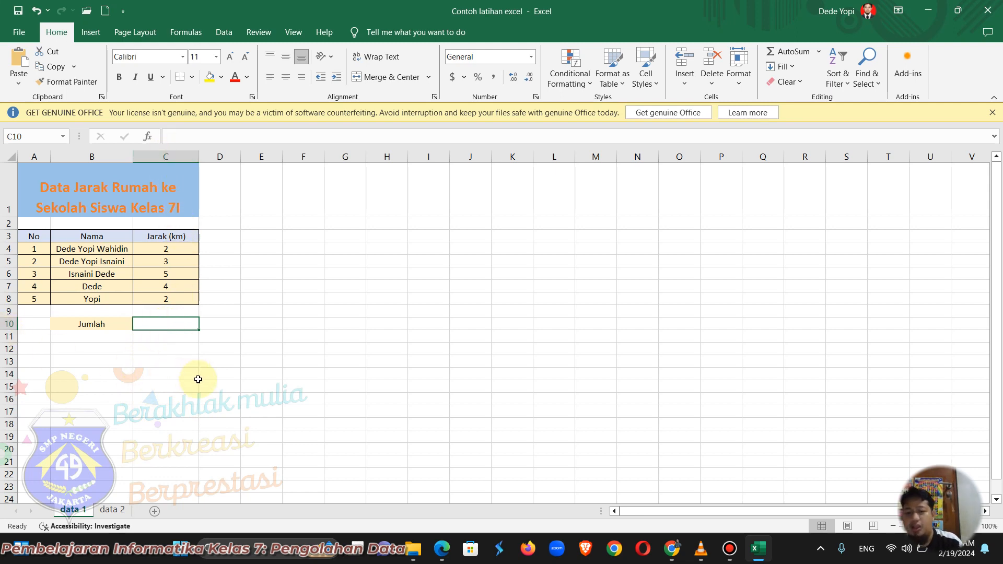
type("=")
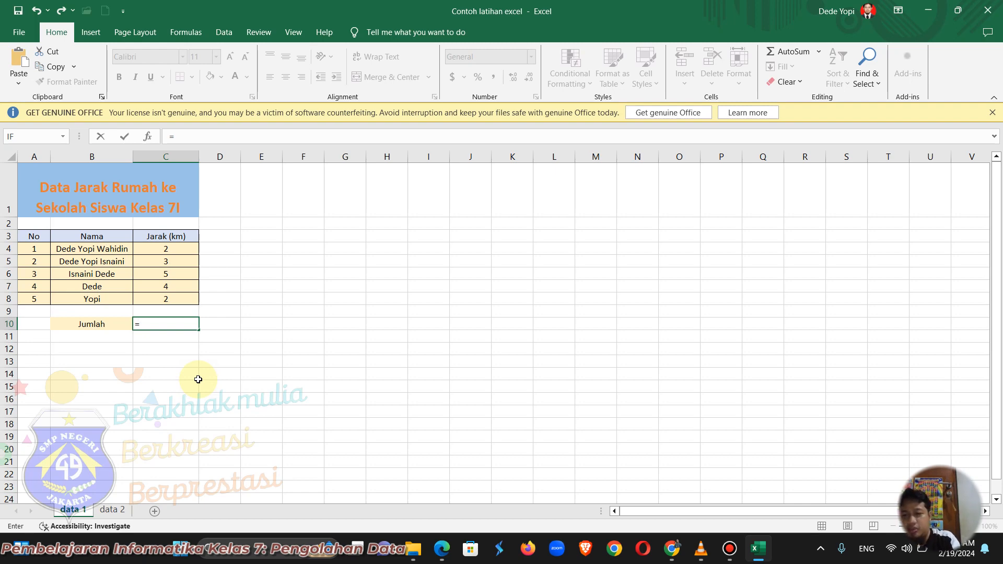
type("sum")
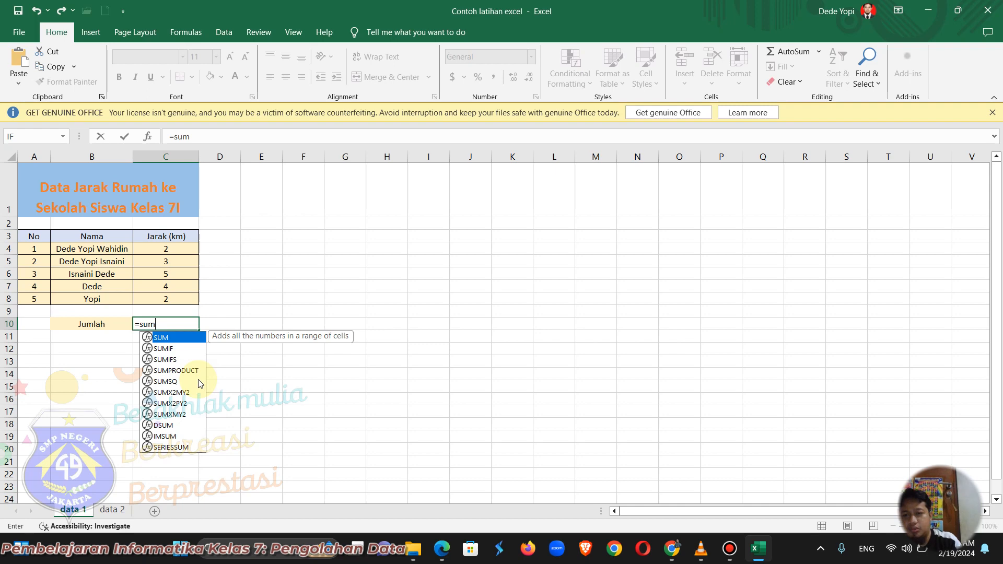
type("(")
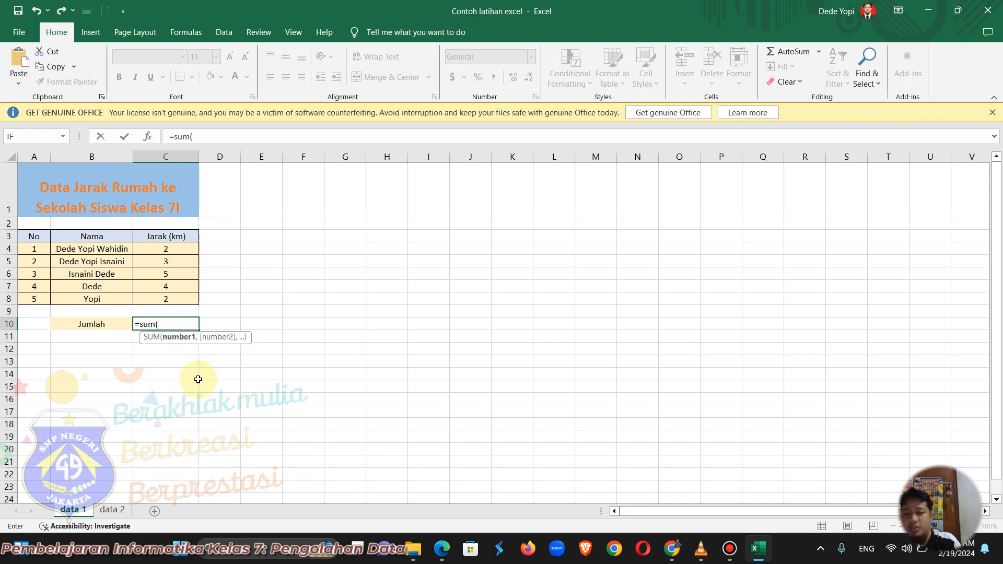
left_click(170, 249)
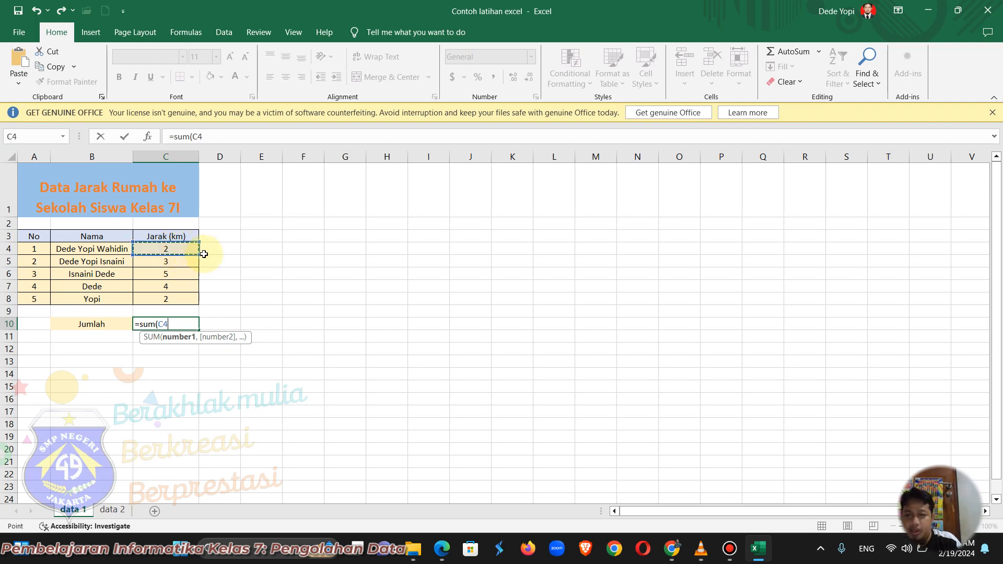
left_click_drag(199, 255, 202, 304)
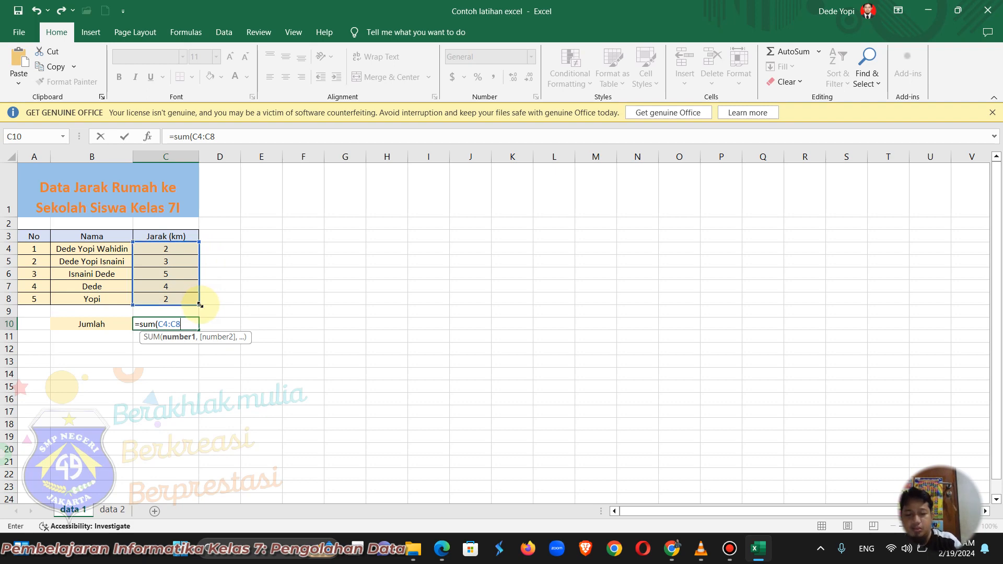
type(")")
key("Return")
Replace the total in C10 with =sum(c4:c8), writing the cell range out by its references.
left_click(156, 322)
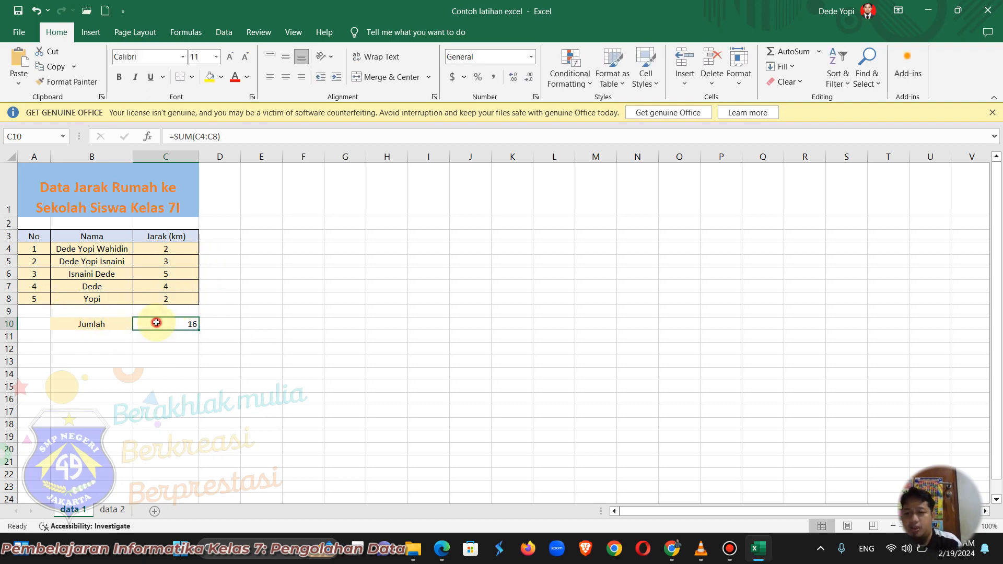
type("=sum")
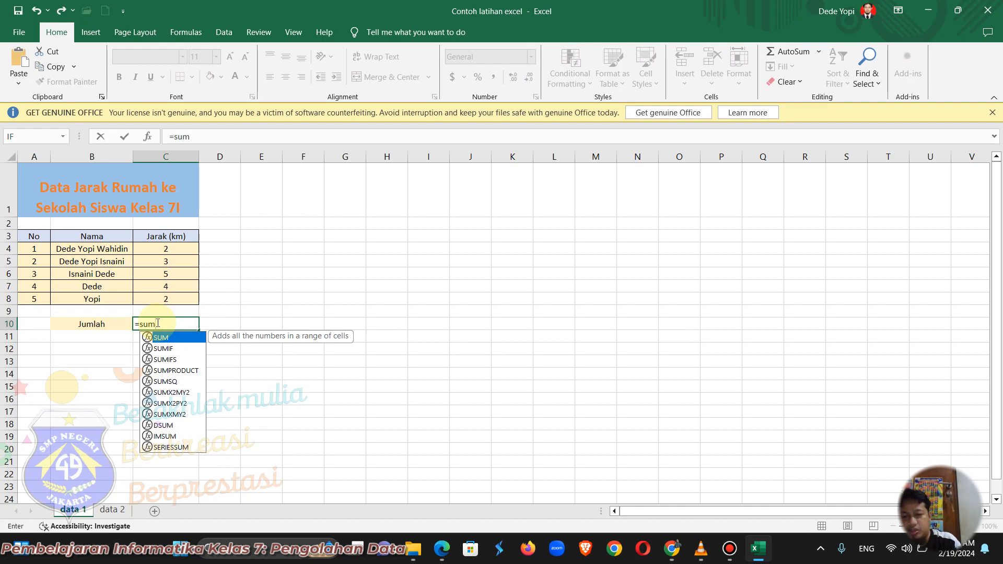
type("(")
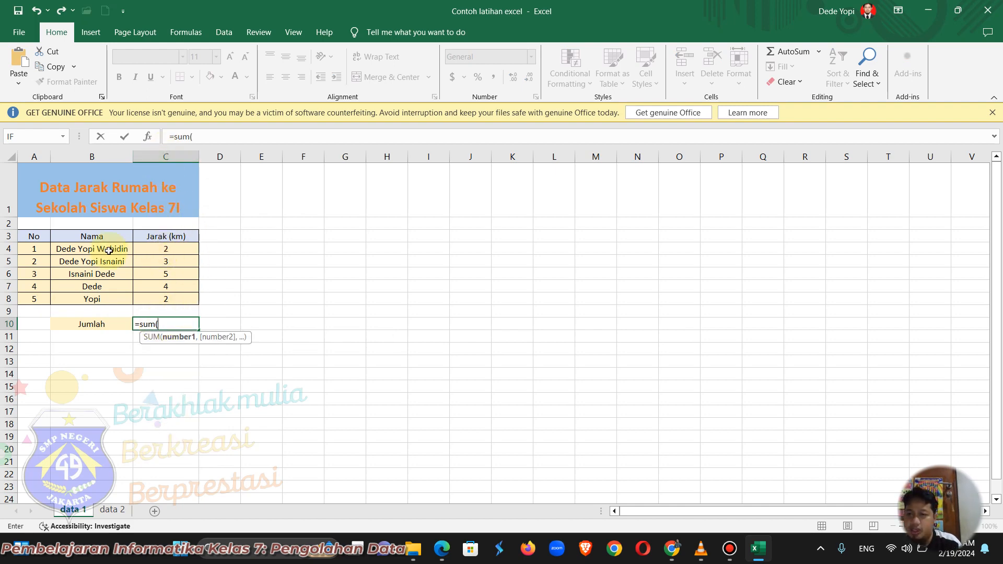
type("c")
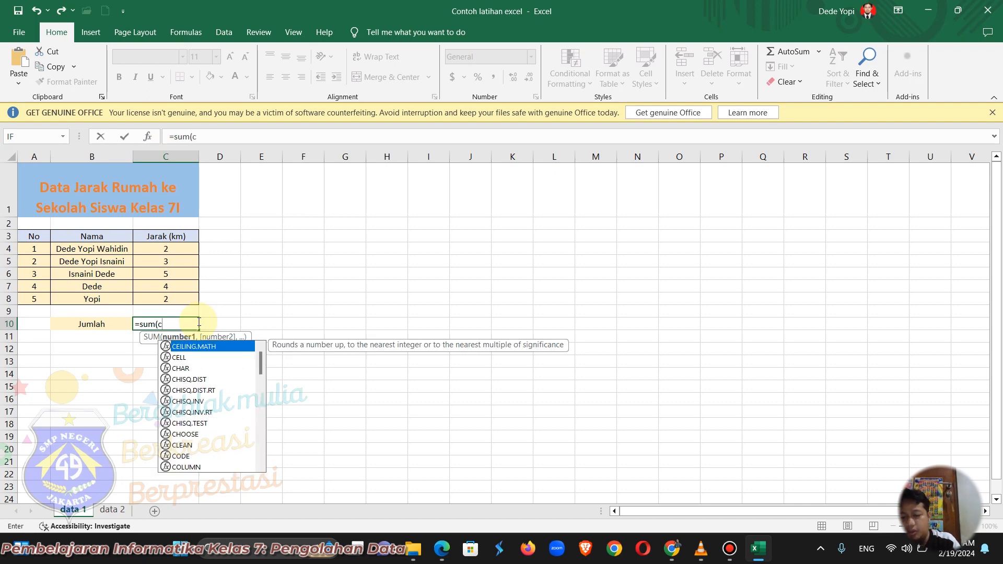
type("4:")
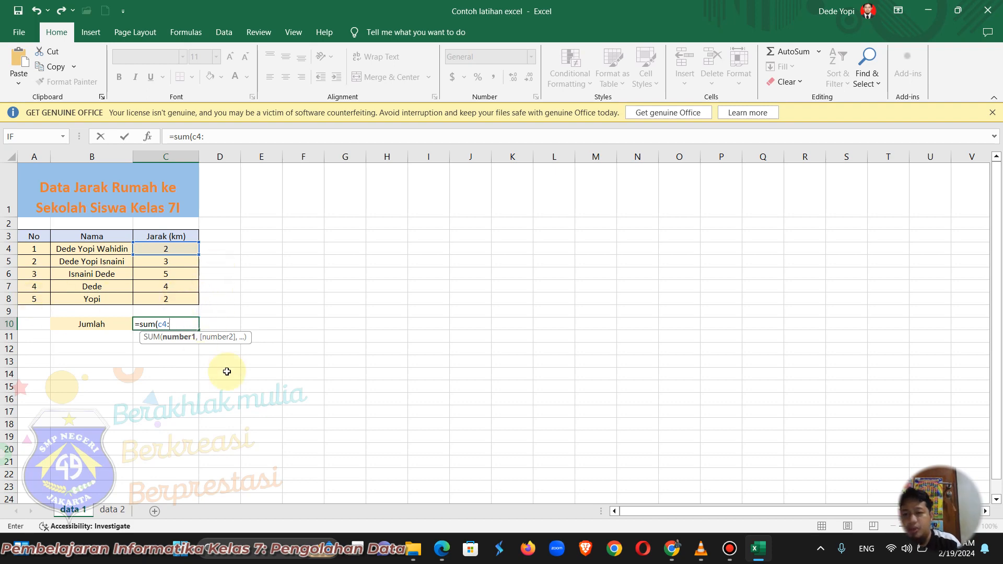
type("c8")
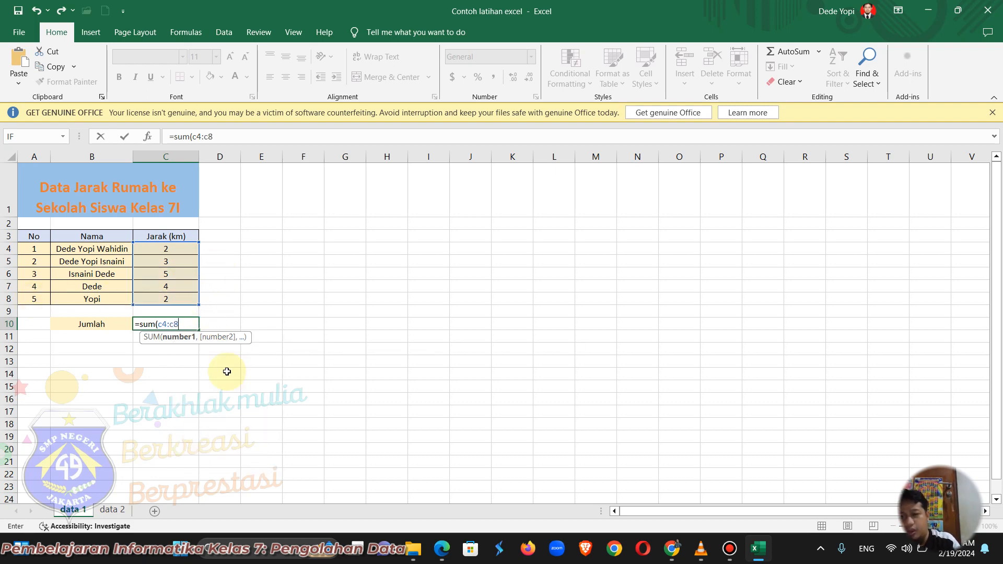
type(")")
key("Return")
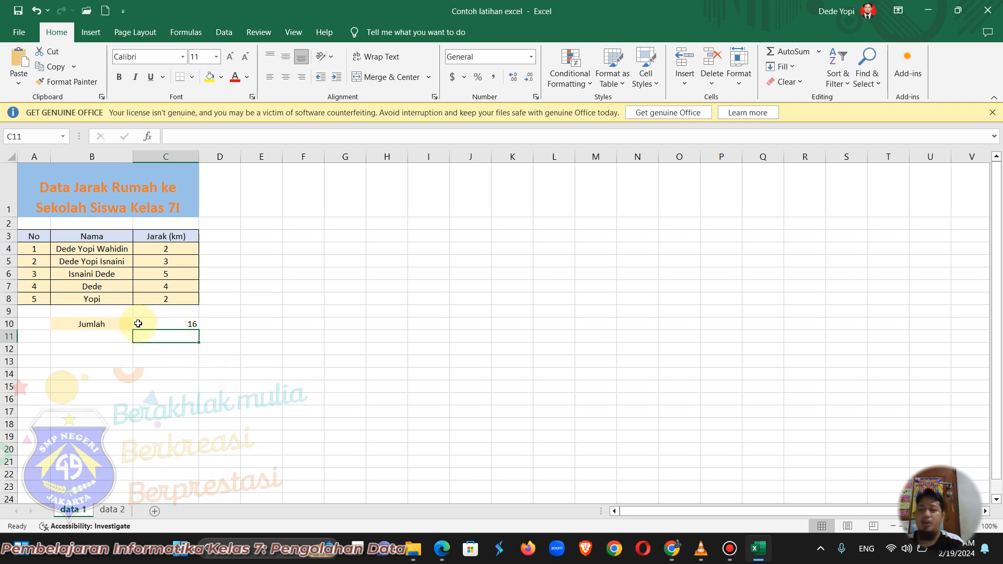
left_click(166, 323)
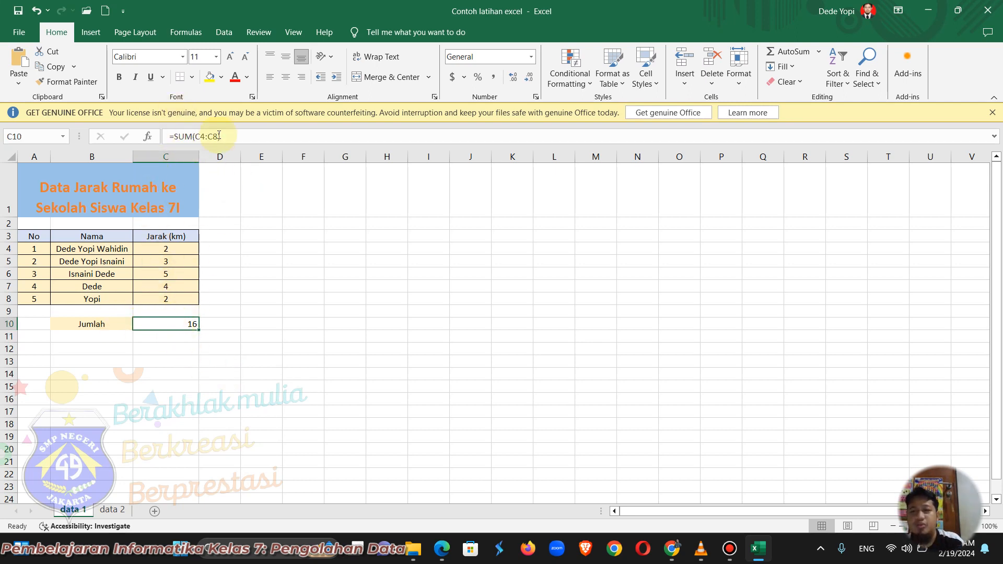
left_click_drag(229, 136, 142, 136)
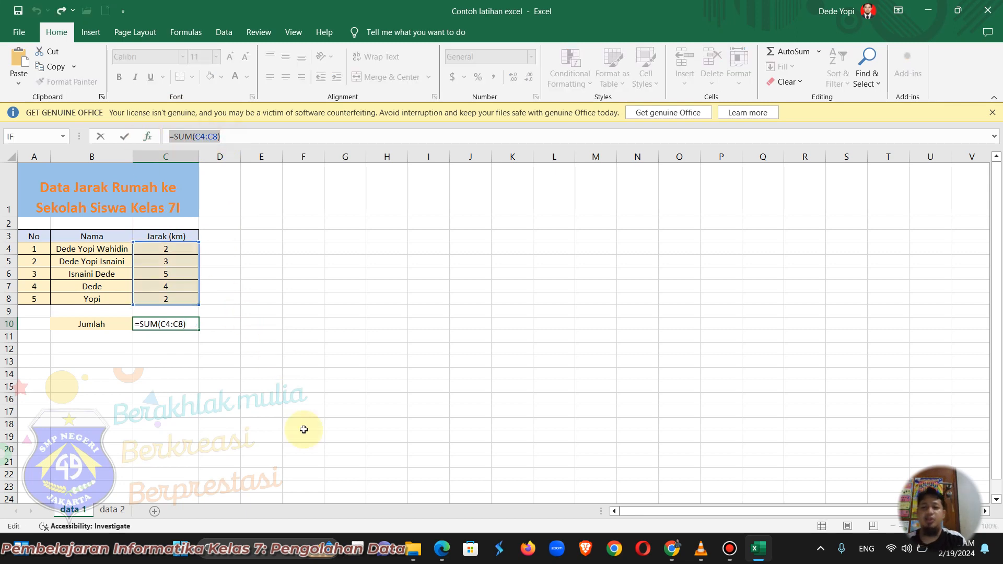
type("=")
left_click(251, 364)
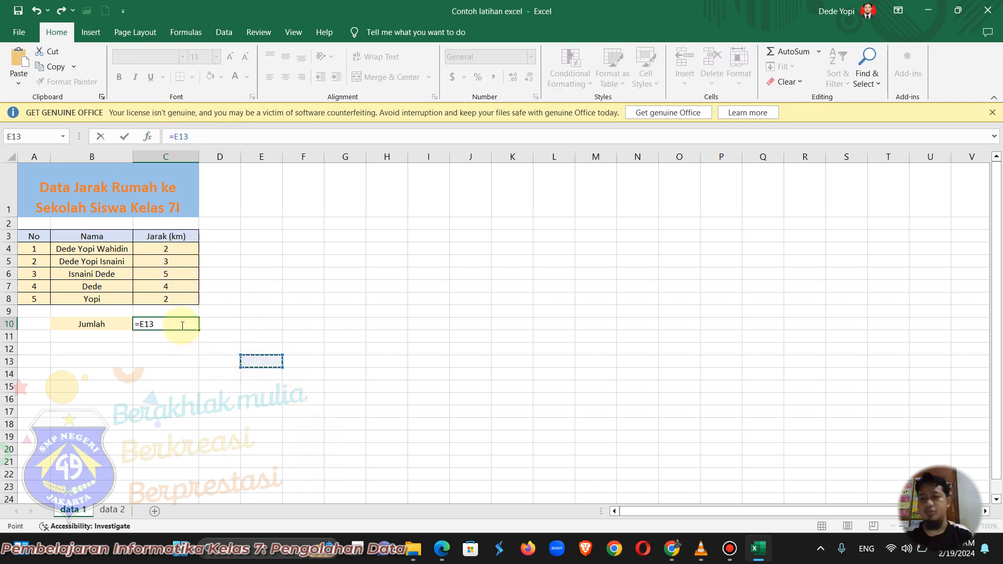
left_click(180, 351)
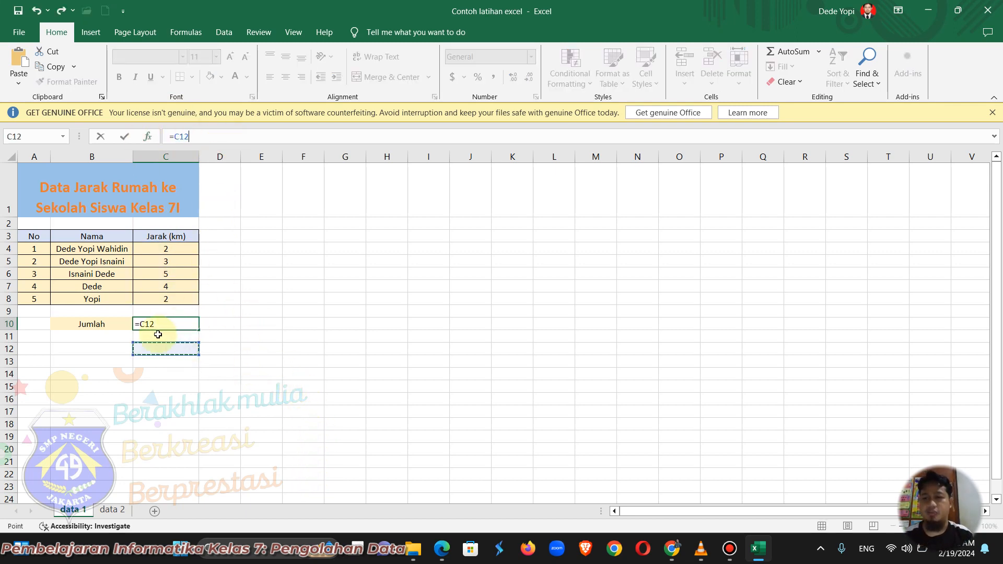
Replace the mistaken cell reference in C10 with the formula =sum(c4:c8).
left_click_drag(212, 135, 159, 133)
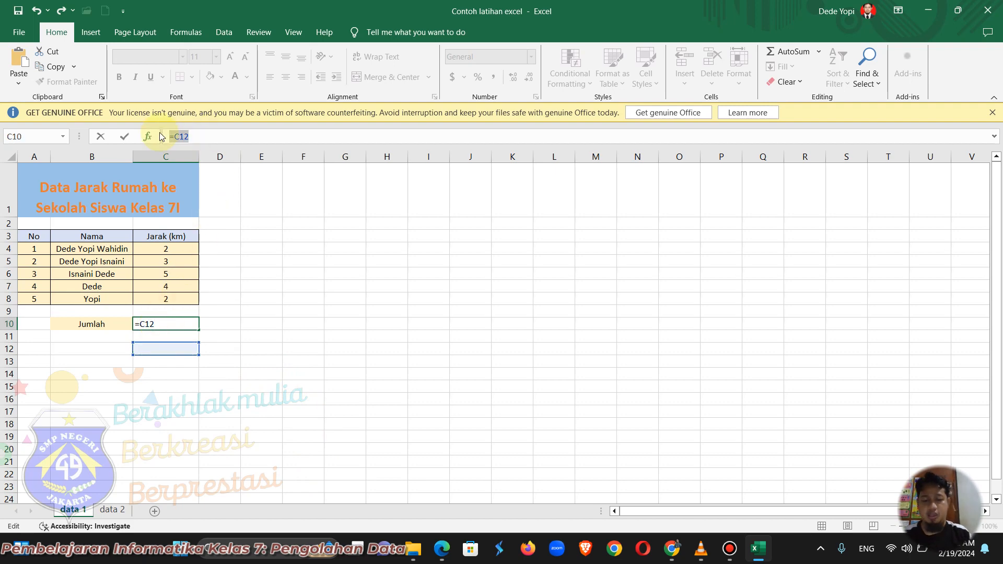
type("=c")
key("BackSpace")
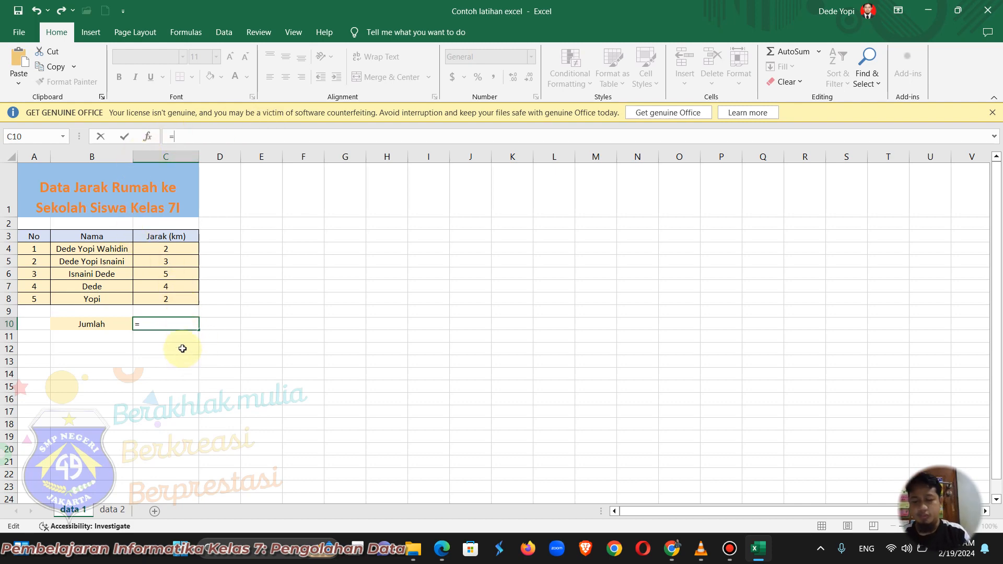
type("sum(")
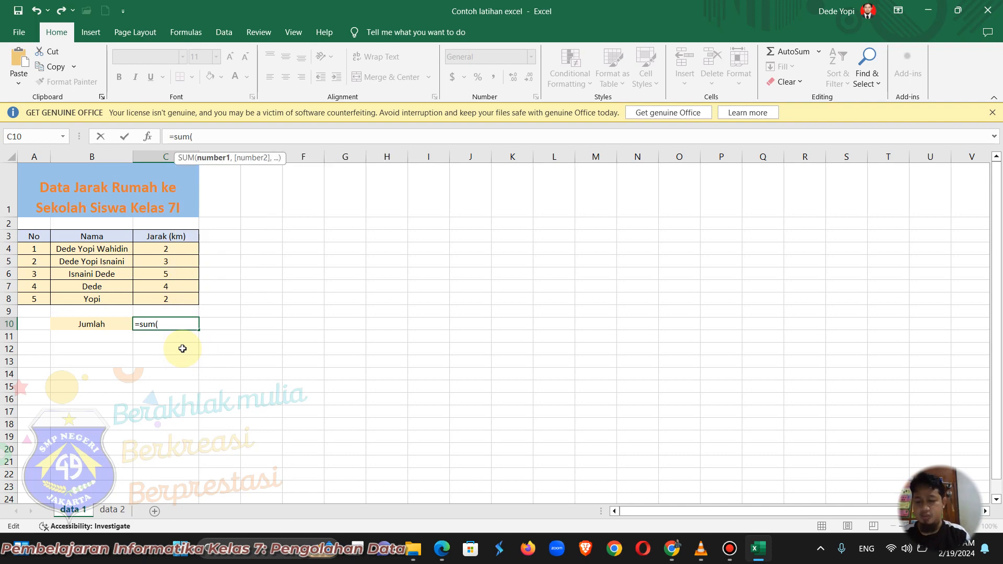
type("c")
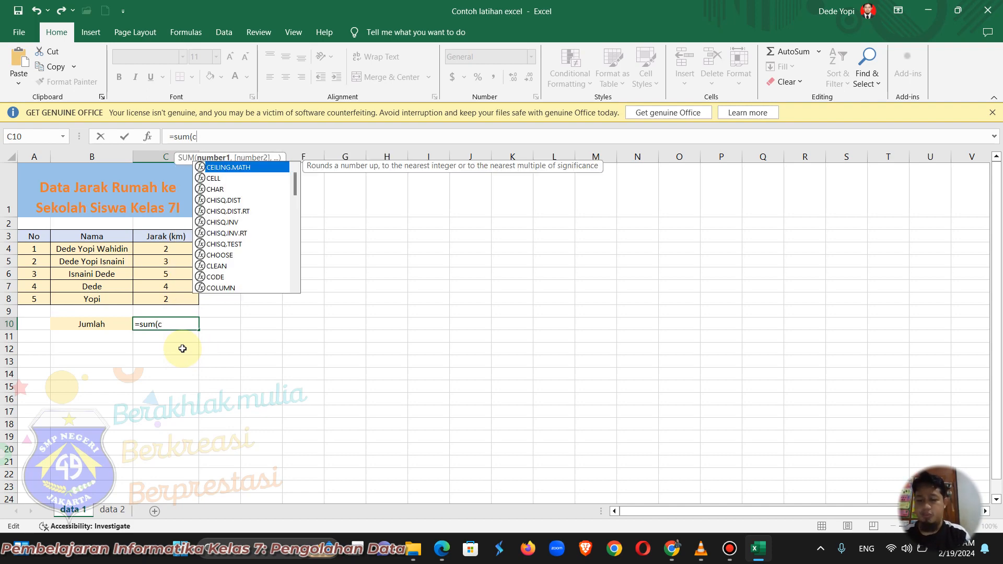
type("4:")
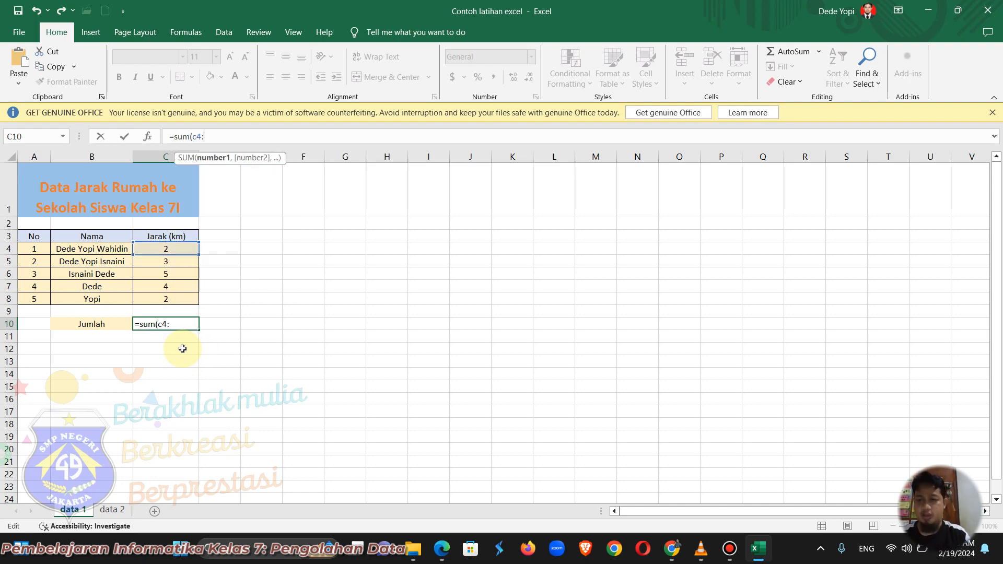
type("c")
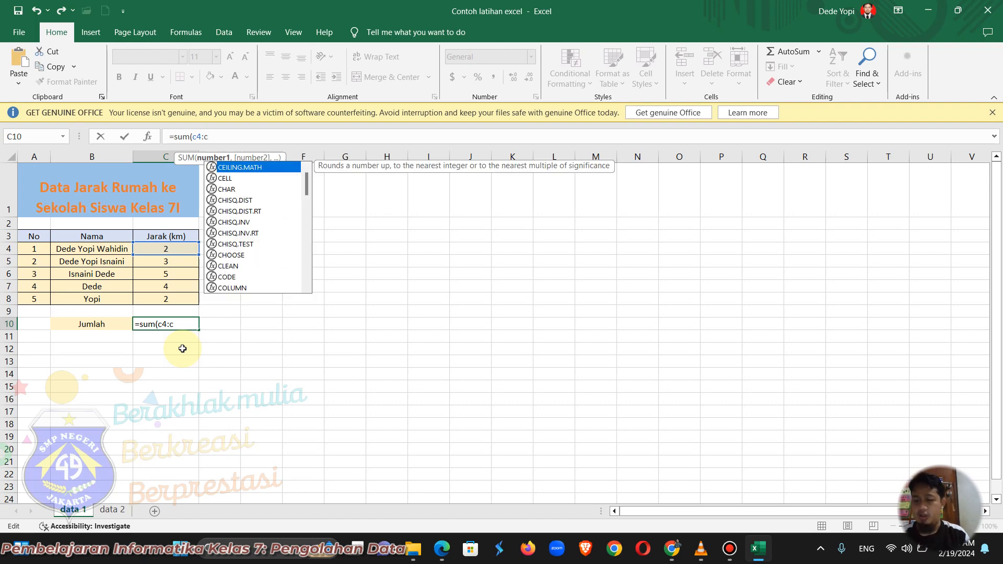
type("8)")
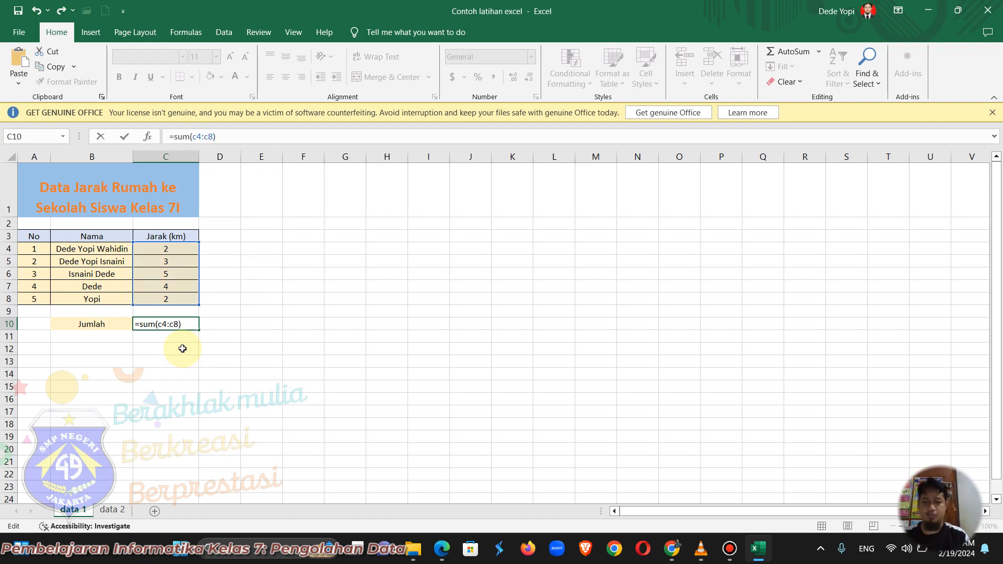
key("Return")
Enter the label "Rata-Rata" in cell B11, directly below the Jumlah label.
left_click(92, 337)
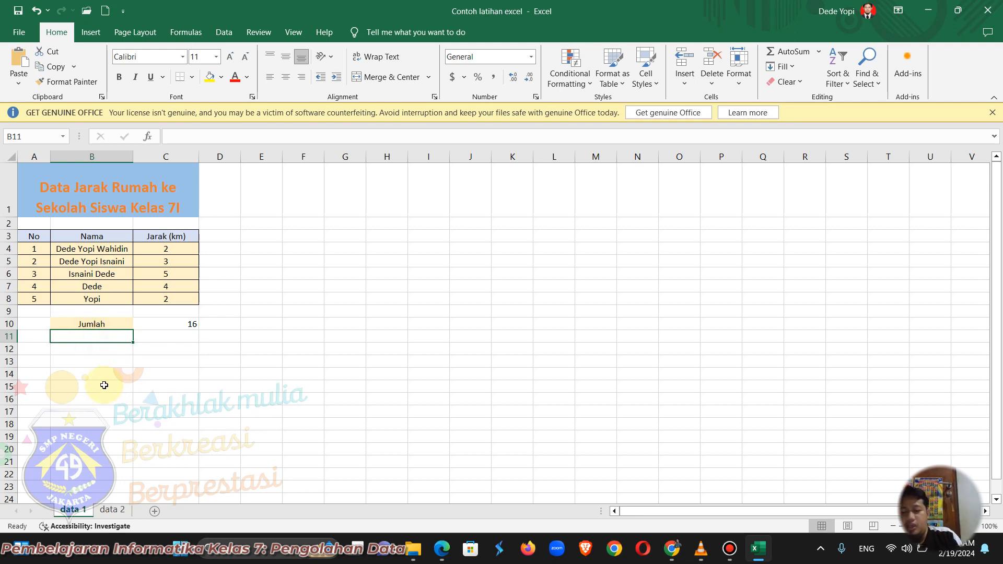
type("Rata-Rata")
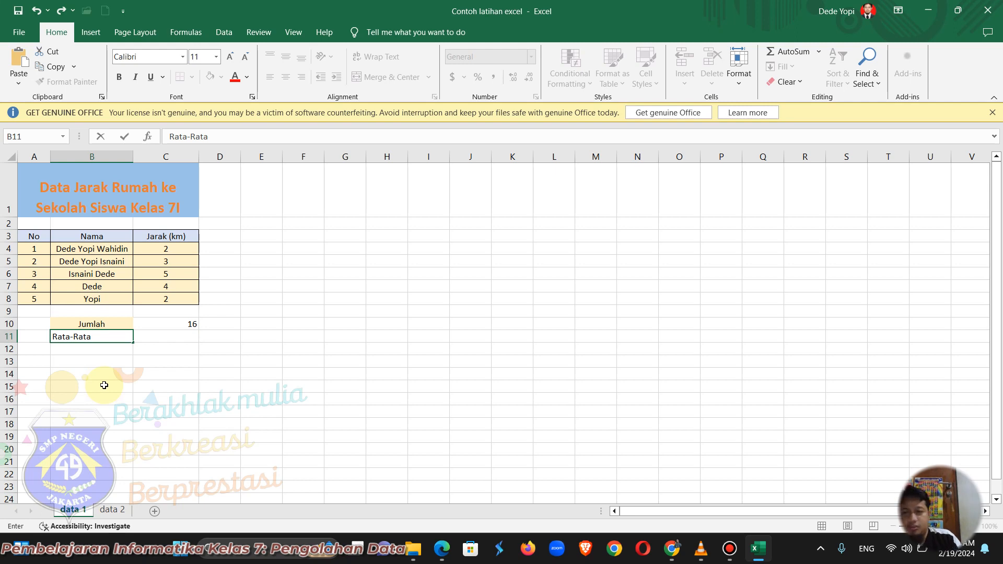
key("Tab")
Calculate the average of the Jarak (km) values in C11 with the formula =average(c4:c8).
type("=")
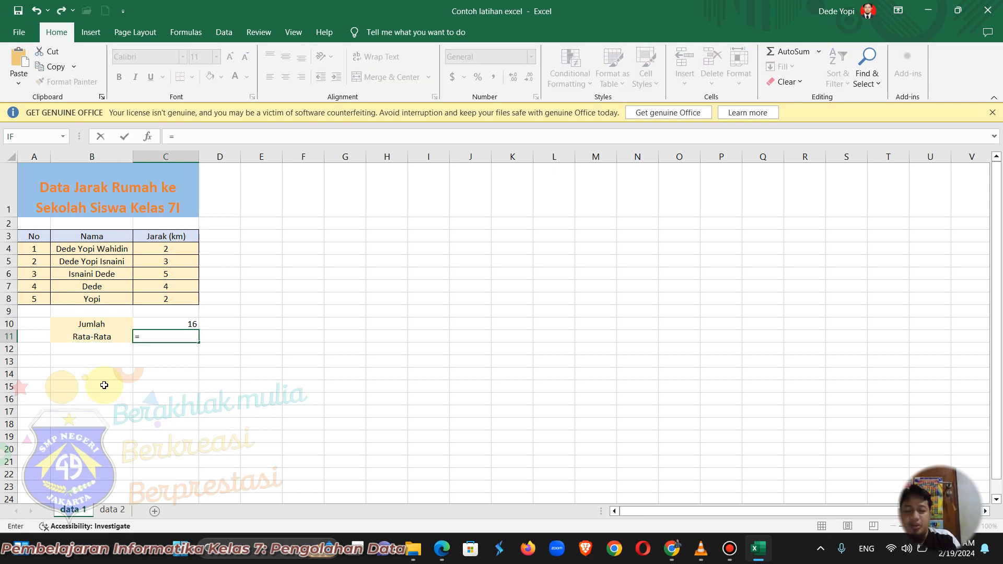
type("avera")
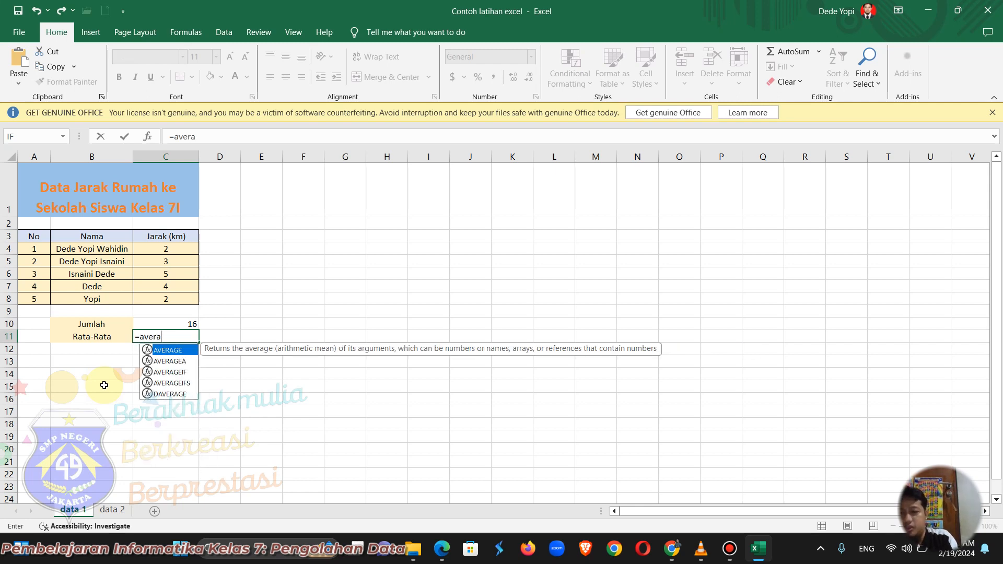
type("ge")
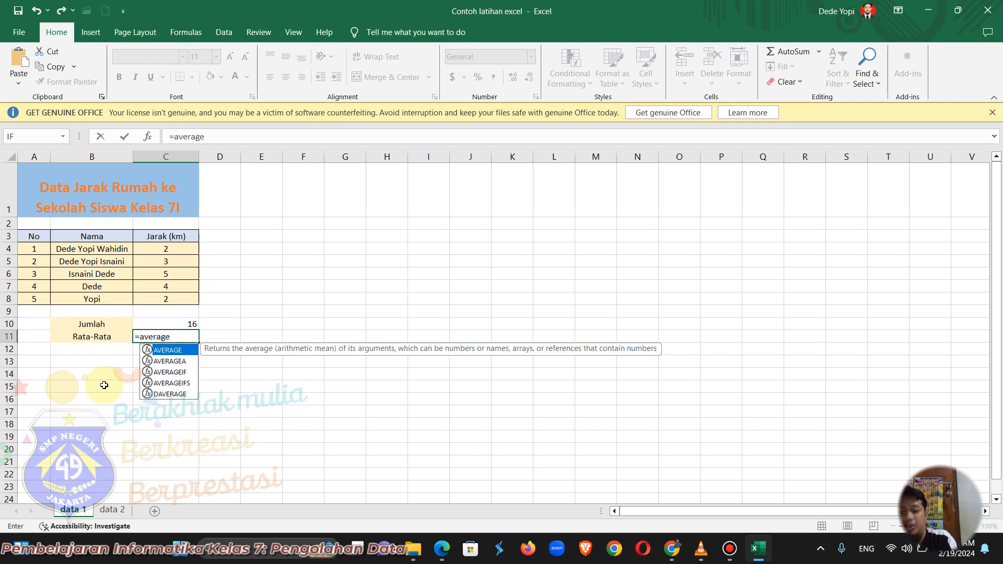
type("(")
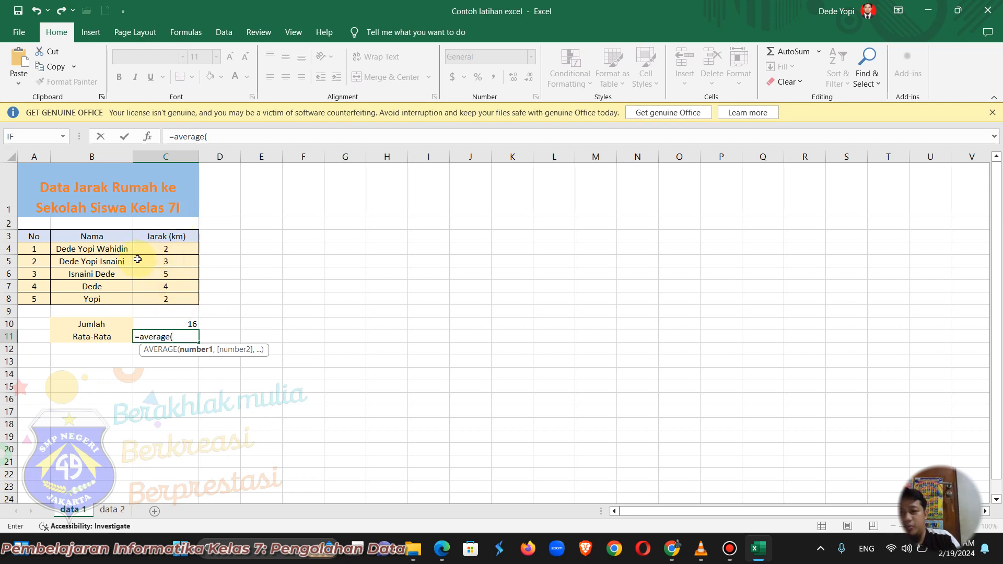
type("c")
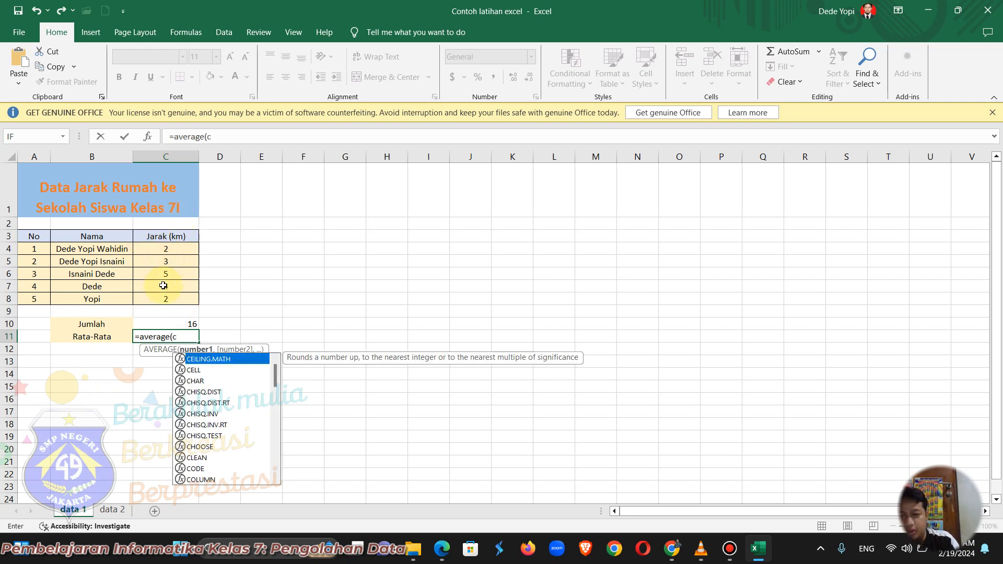
type("4")
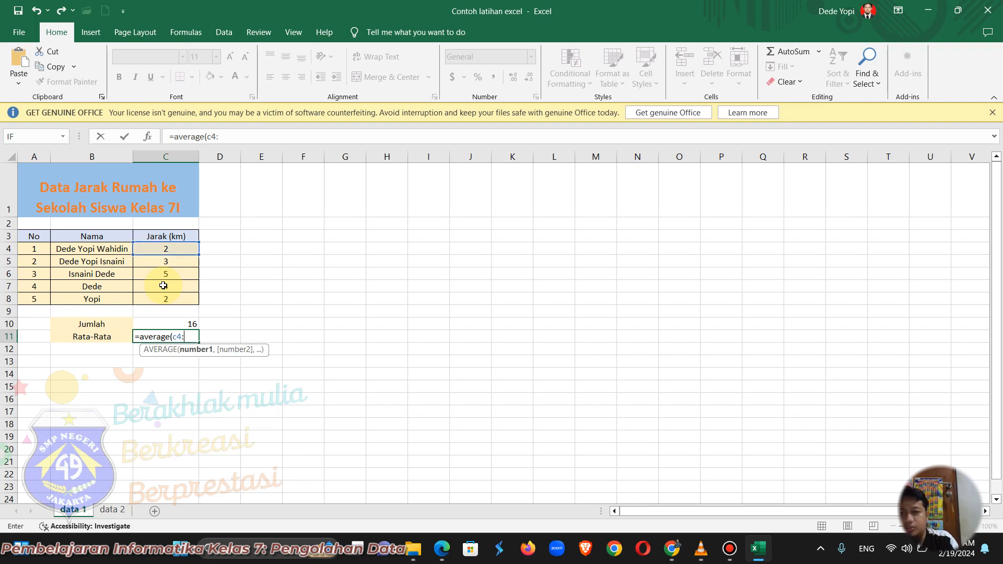
type(":c")
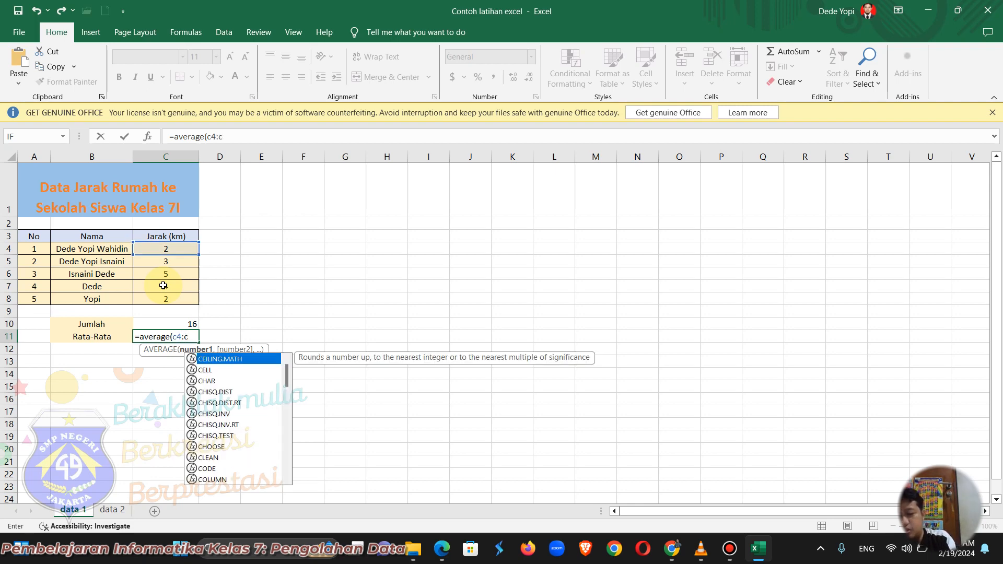
type("8)")
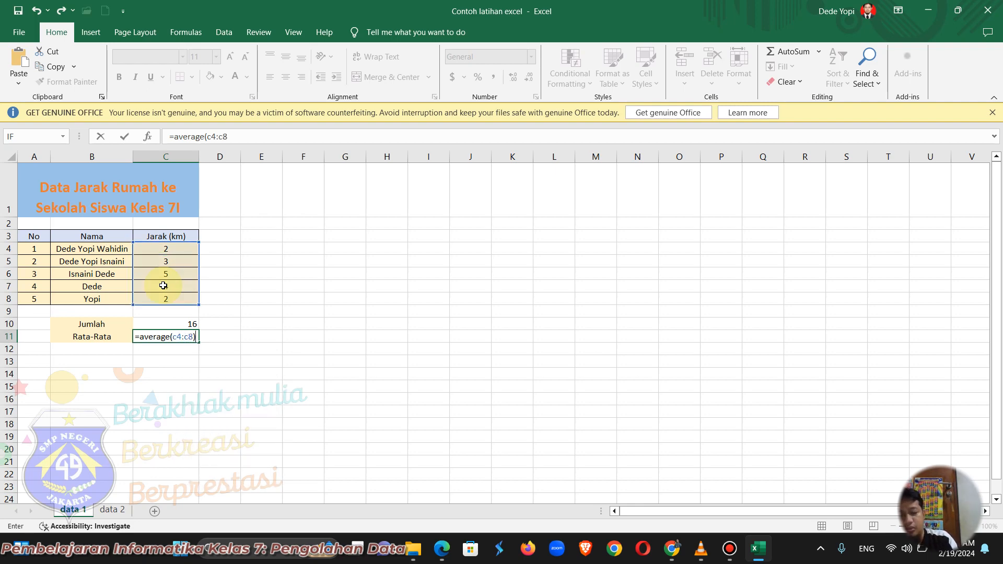
key("Return")
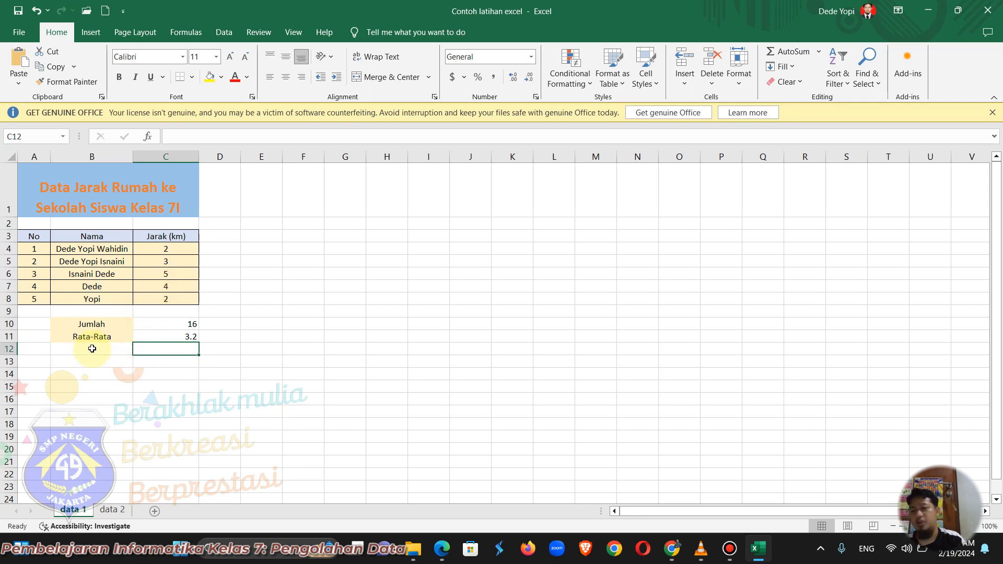
Enter the label "Nilai maksimal" in cell B12, below the Rata-Rata label.
left_click(108, 348)
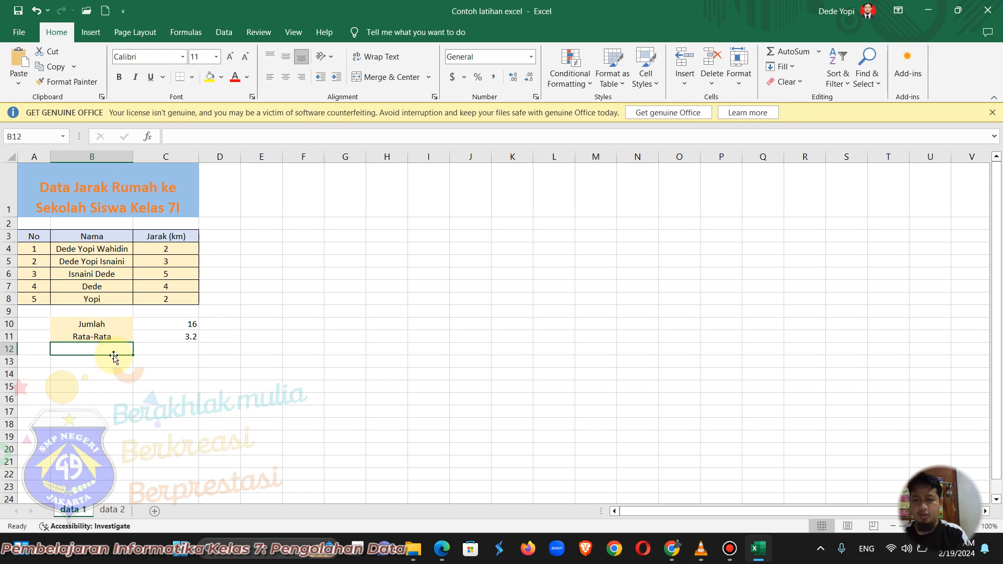
type("Nilai")
type("maksimal")
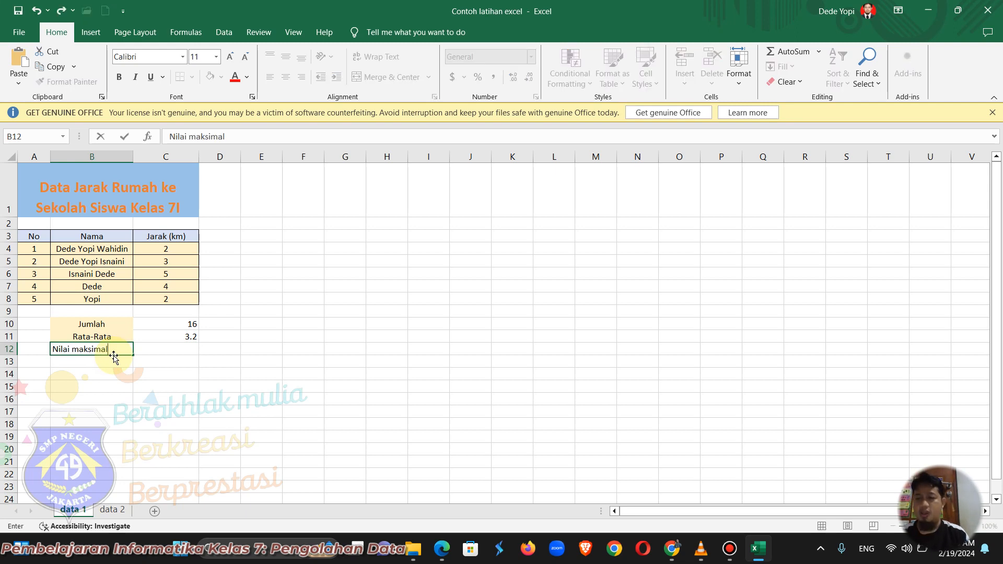
Find the largest Jarak (km) value in C12 with a MAX formula, picking range C4:C8 on the sheet.
left_click(177, 350)
type("=")
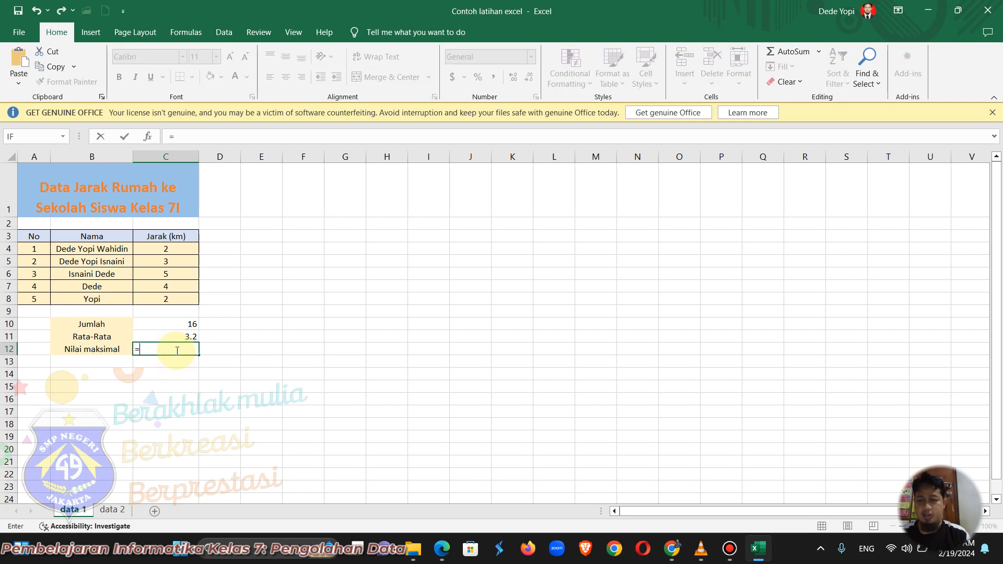
type("max")
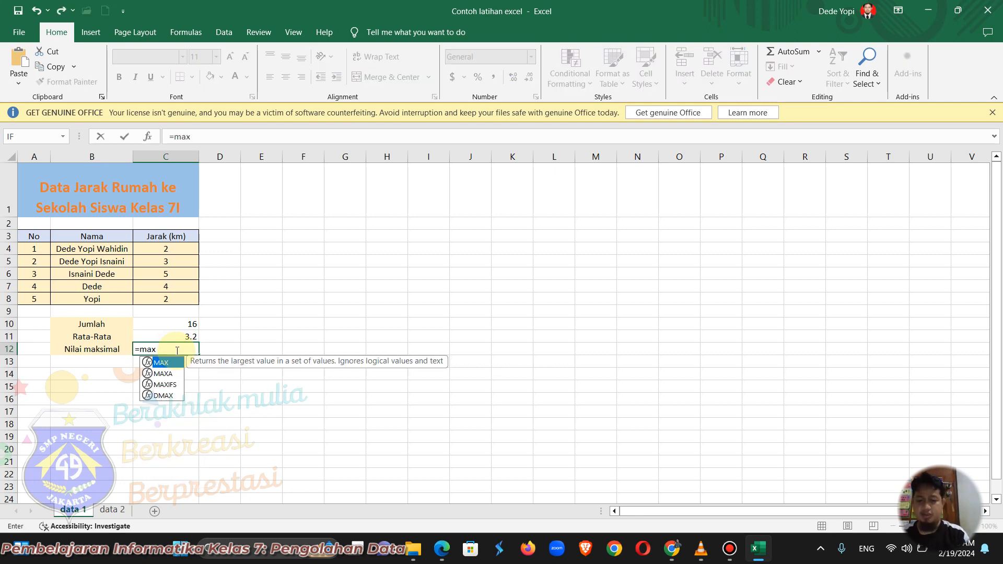
type("(")
left_click(176, 253)
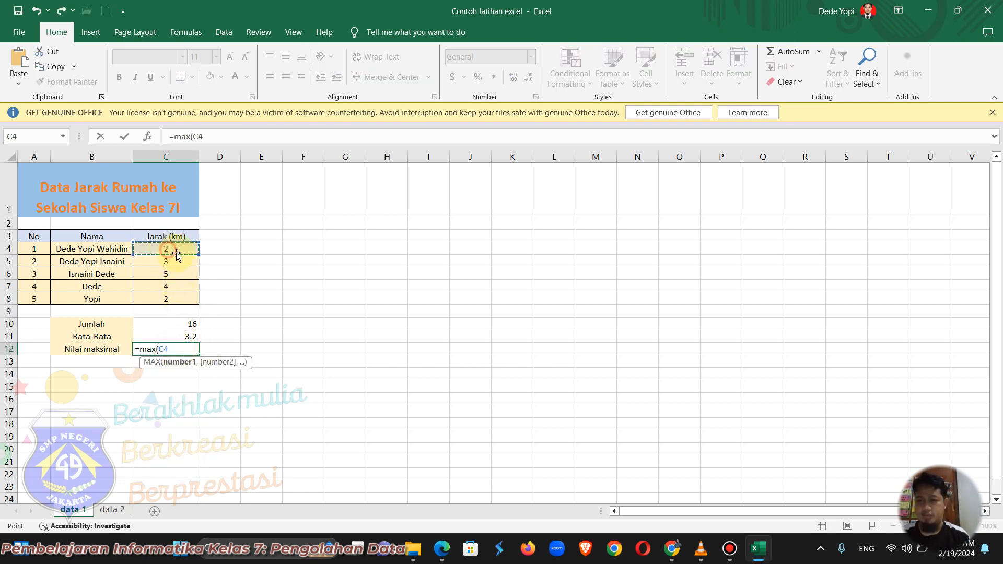
left_click_drag(197, 253, 198, 310)
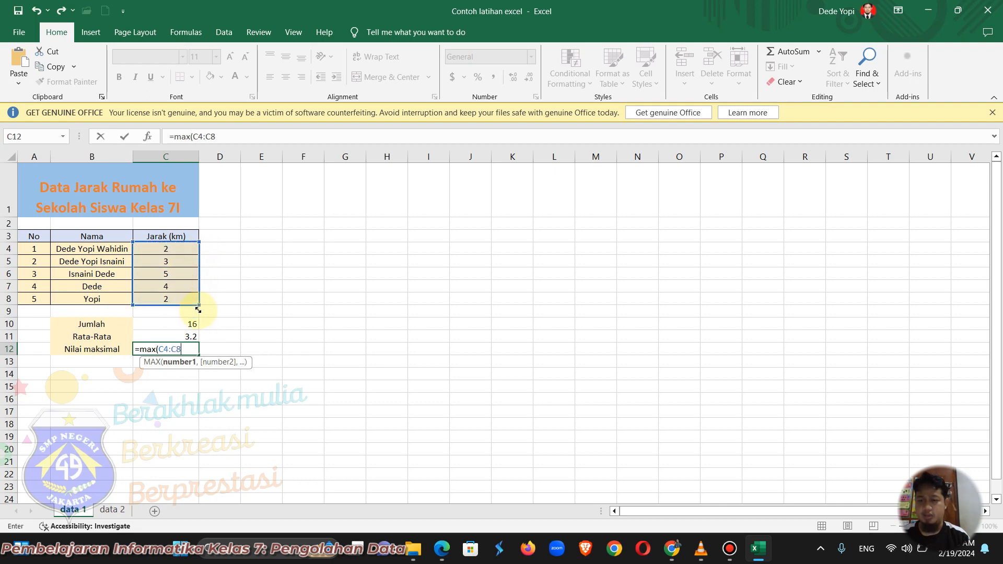
type(")")
key("Return")
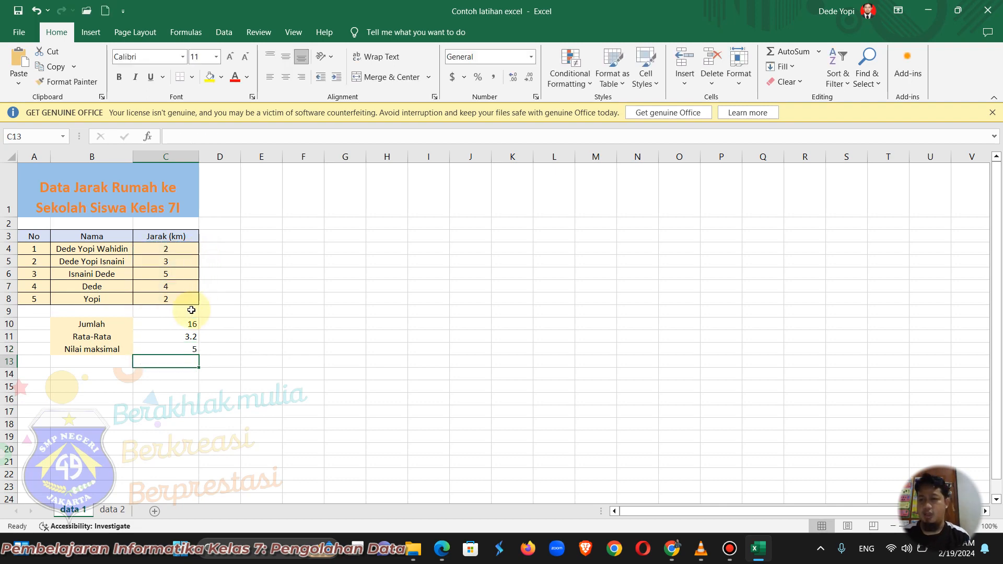
Enter the label "Nilai minimal" in cell B13, below the Nilai maksimal label.
left_click(74, 357)
type("Nilai maksimal")
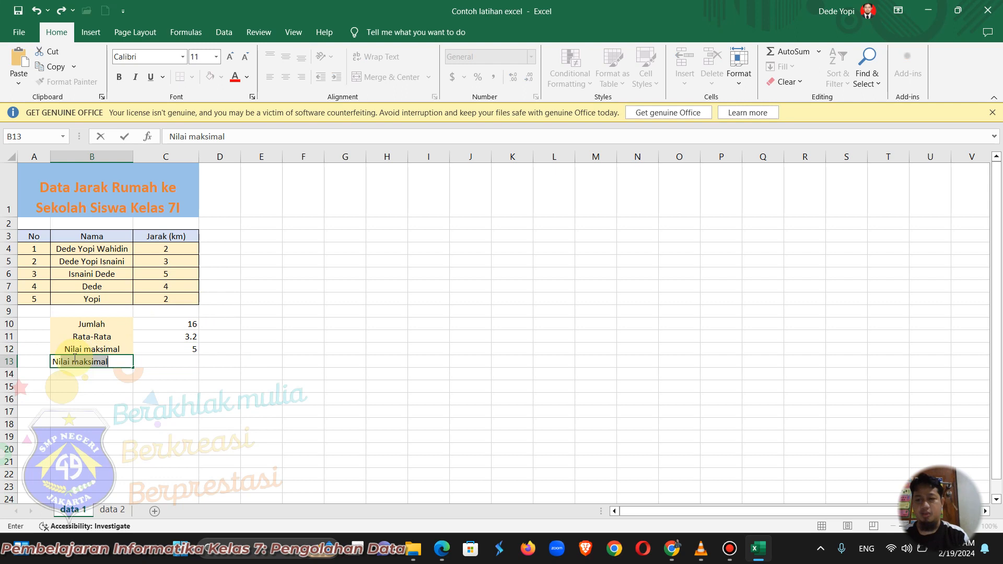
key("BackSpace")
key("BackSpace")
key("BackSpace")
key("BackSpace")
key("BackSpace")
key("BackSpace")
key("BackSpace")
type("ini,al")
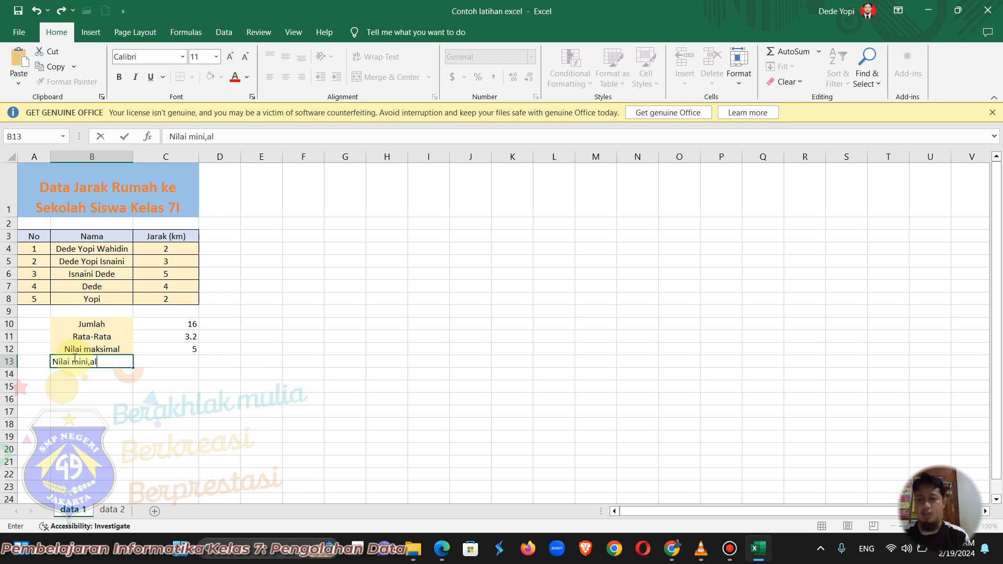
key("BackSpace")
key("BackSpace")
type("mal")
key("Tab")
Find the smallest Jarak (km) value in C13 with the formula =min(c4:c8).
type("=mi")
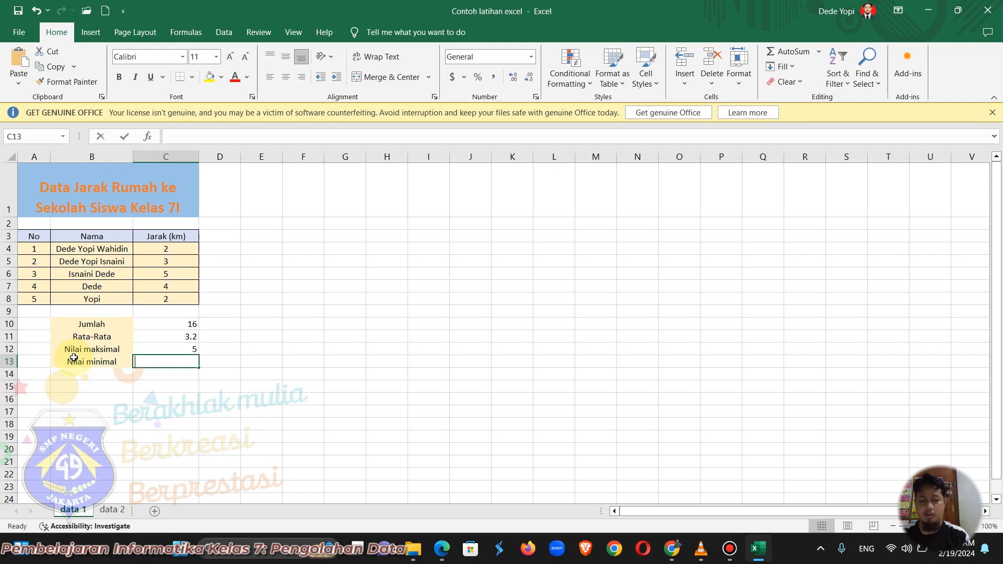
type("n")
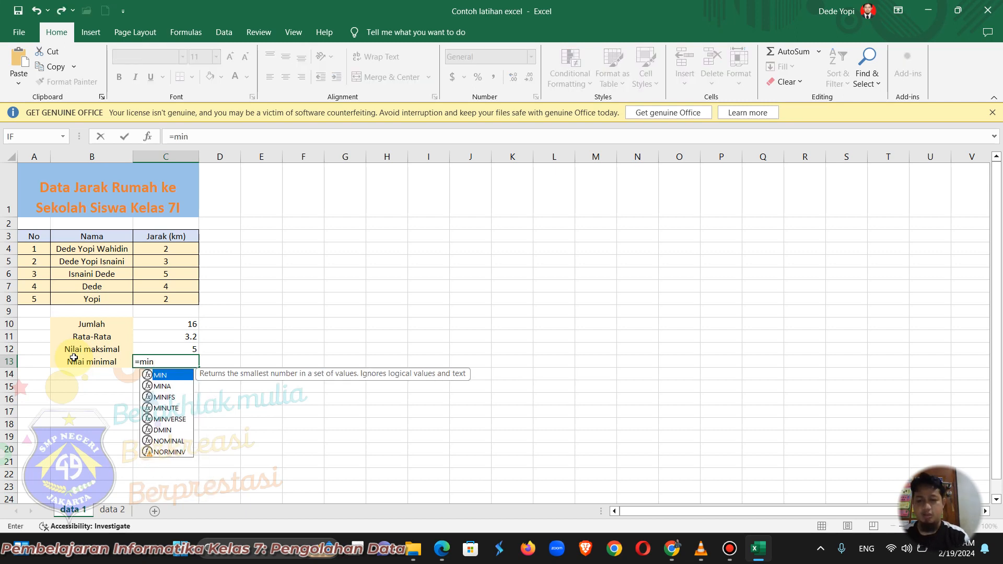
type("(")
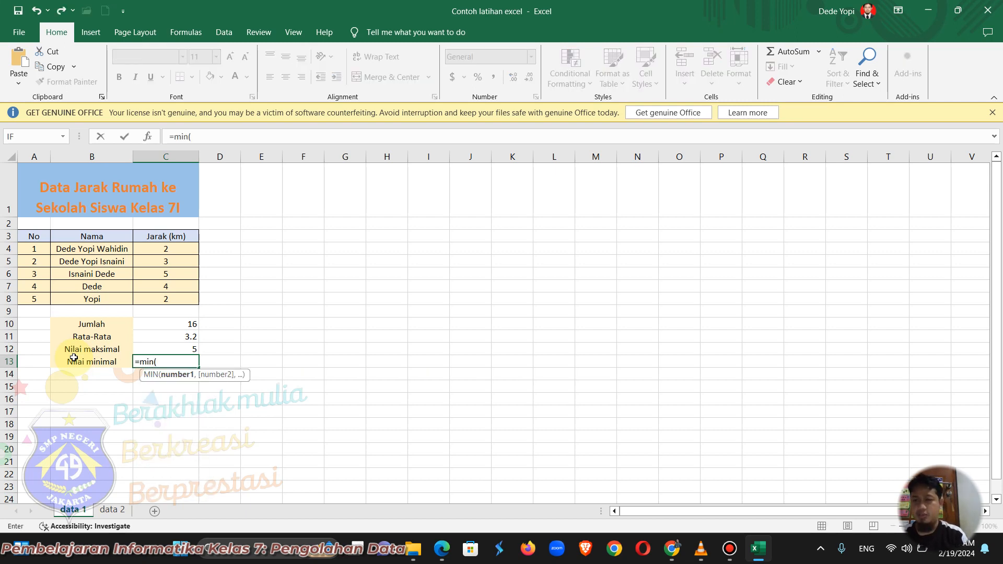
type("c4")
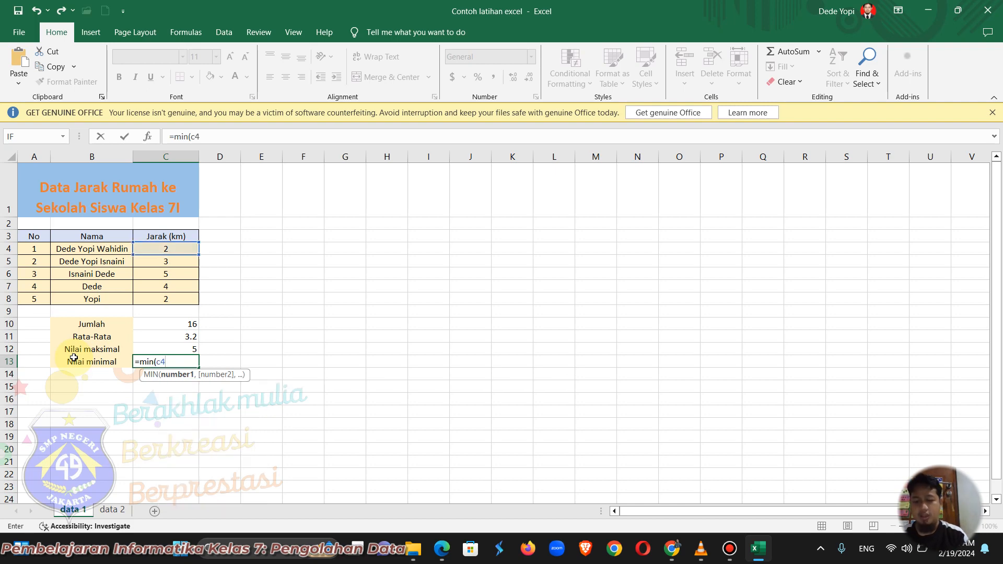
type(":c8")
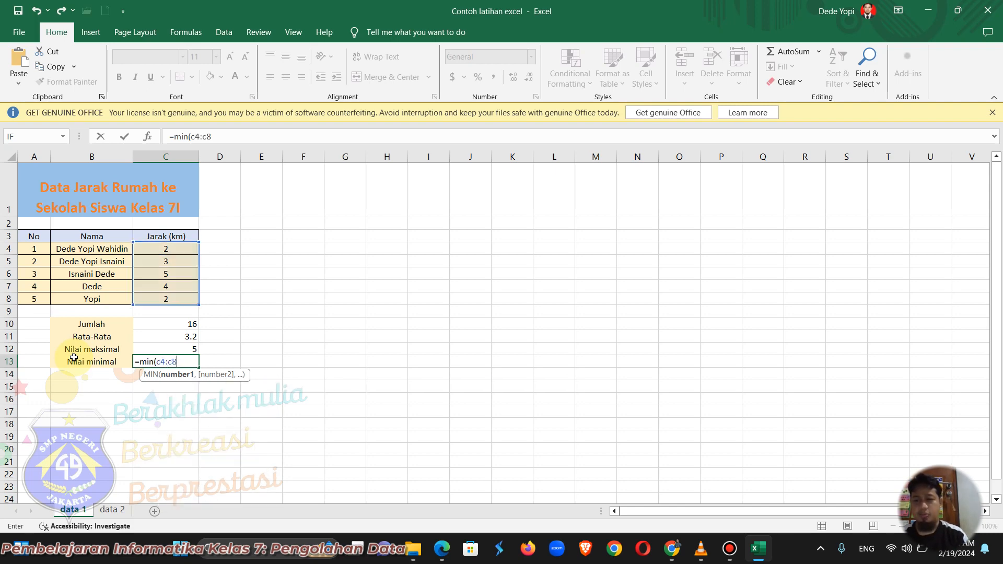
type(")")
key("Return")
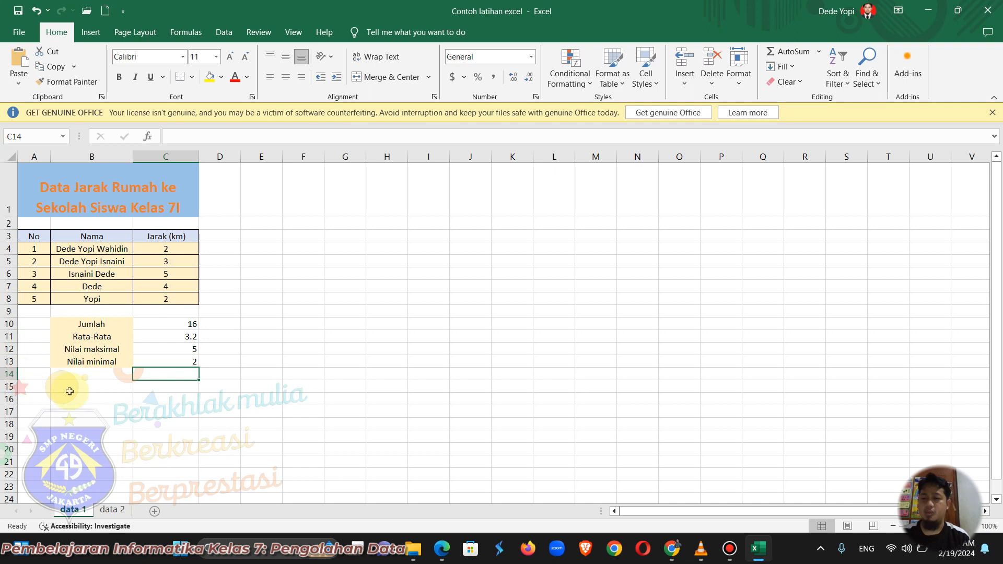
Enter the label "modus" in cell B14, below the Nilai minimal label.
left_click(95, 374)
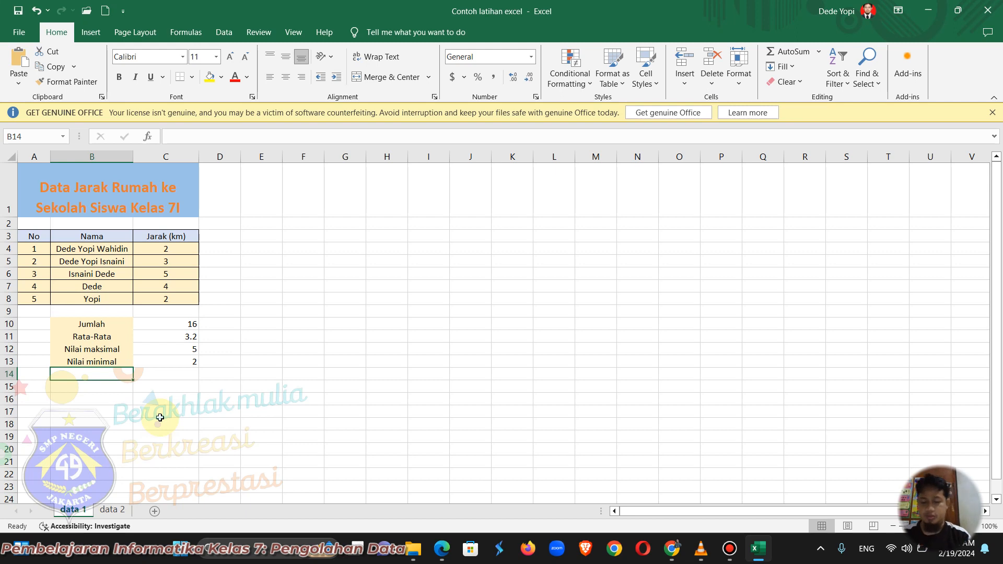
type("modus")
key("Tab")
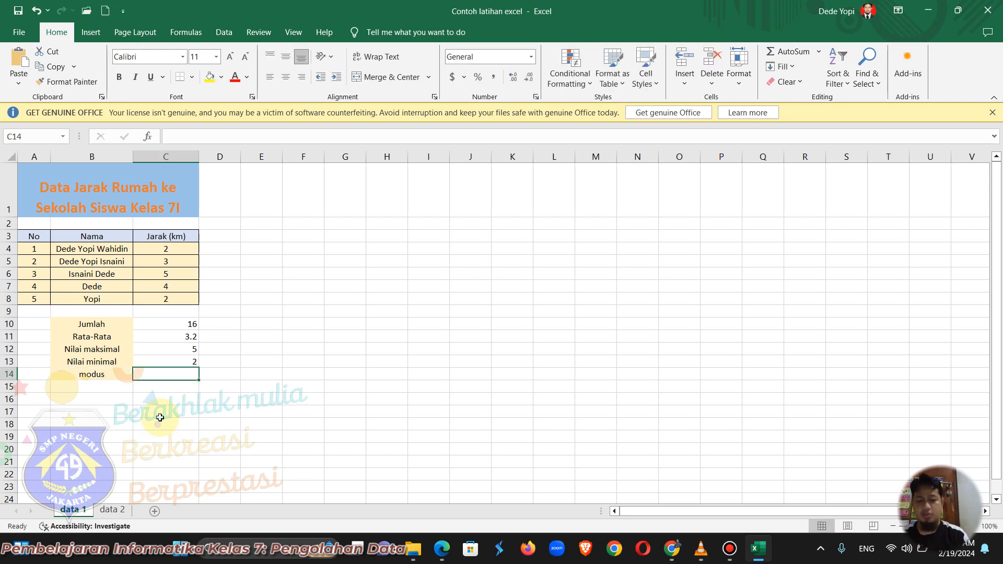
Calculate the most frequent Jarak (km) value in C14 with the formula =mode(c4:c8).
type("=mode")
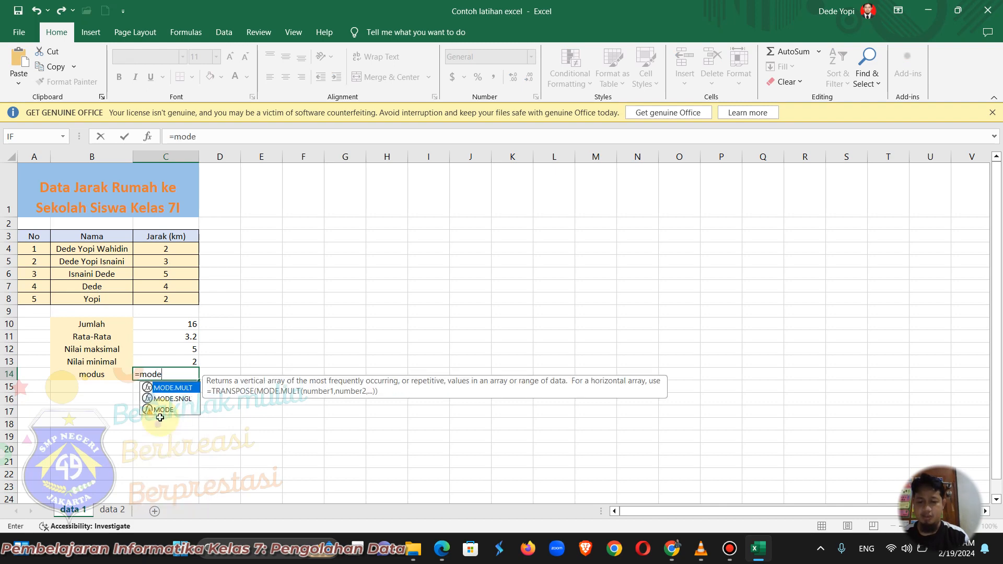
type("(c")
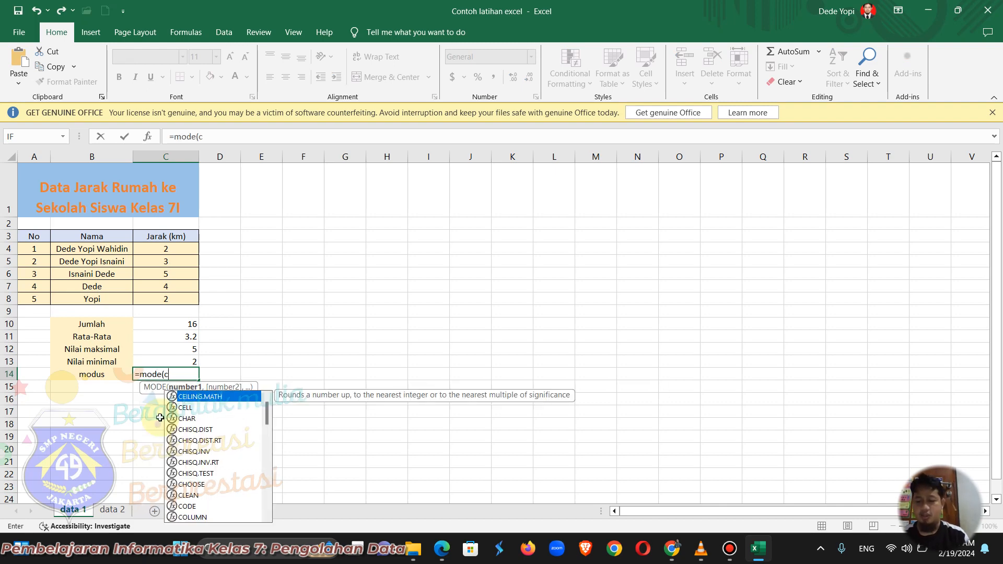
type("4:c")
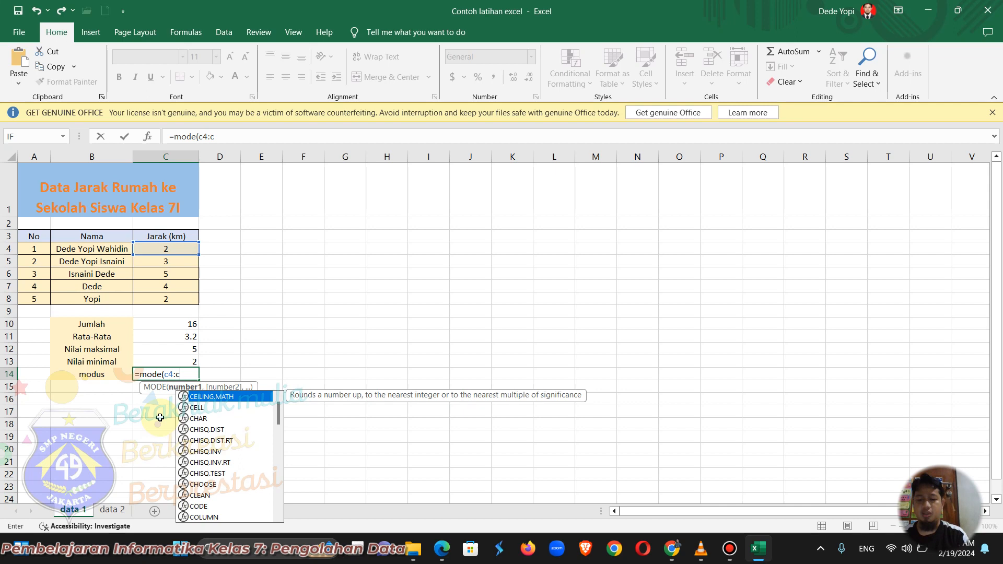
type("8)")
key("Return")
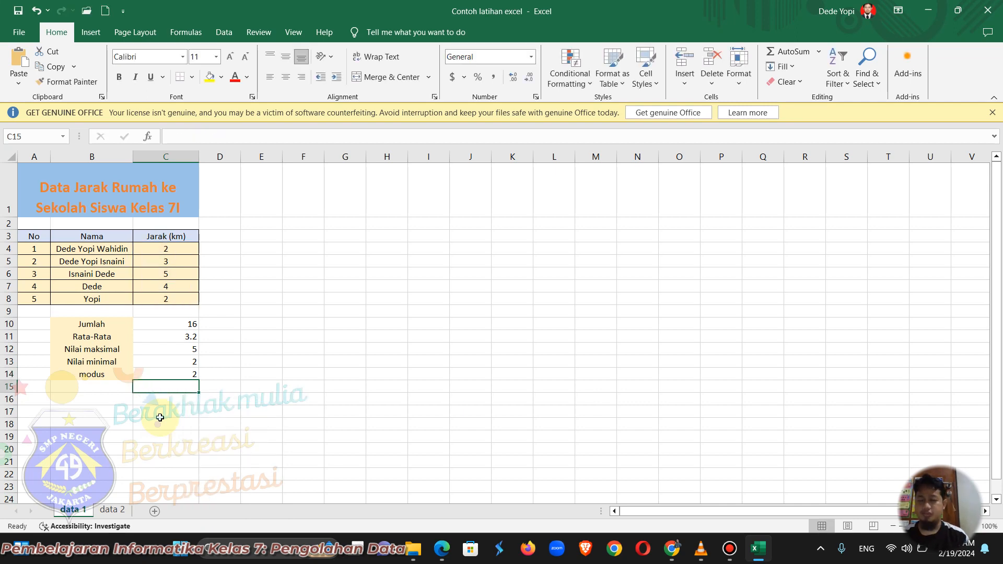
Enter the label "median" in cell B15, below the modus label.
left_click(73, 388)
type("media")
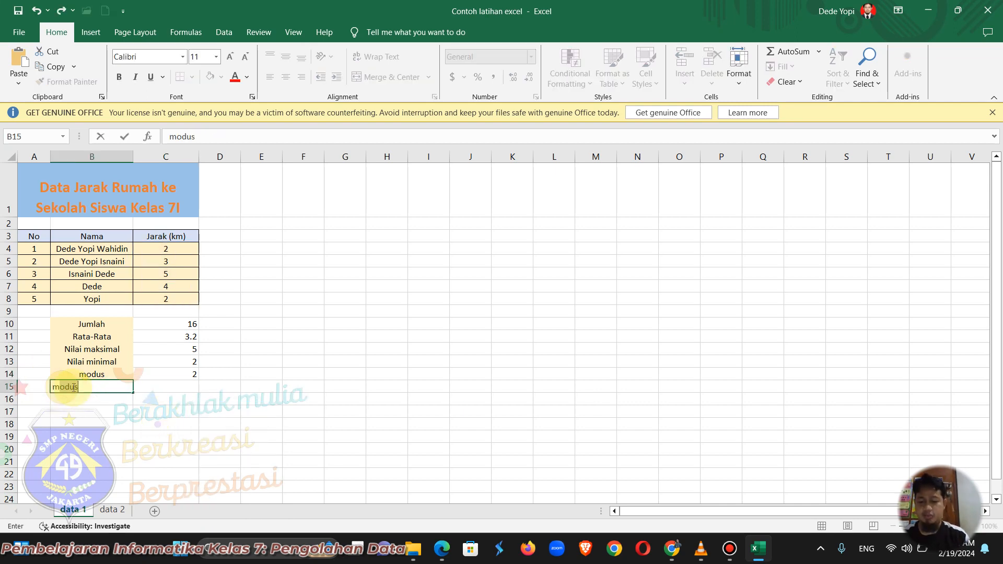
type("n")
key("Tab")
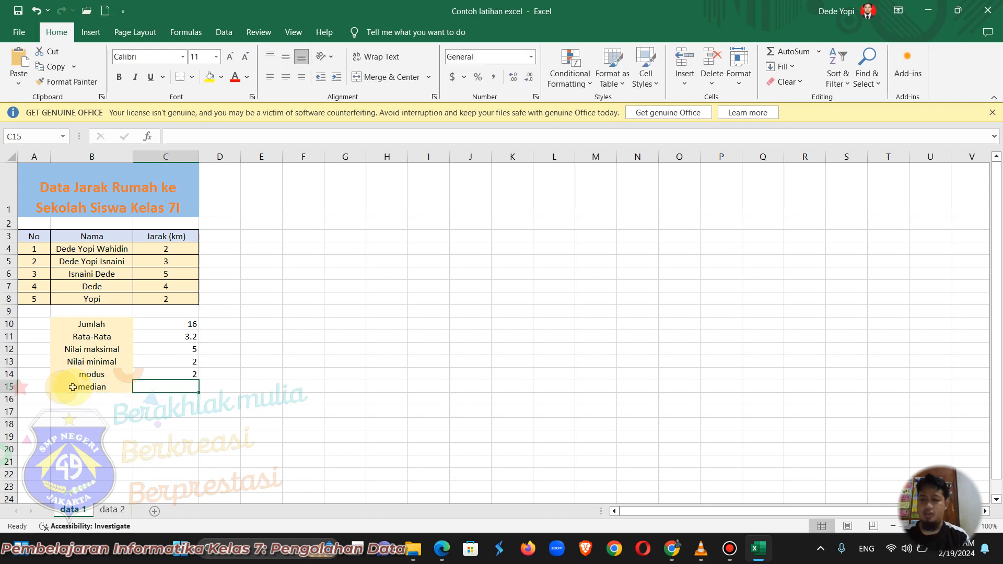
Enter the formula =median(c:c8) in C15, beside the median label.
type("=media")
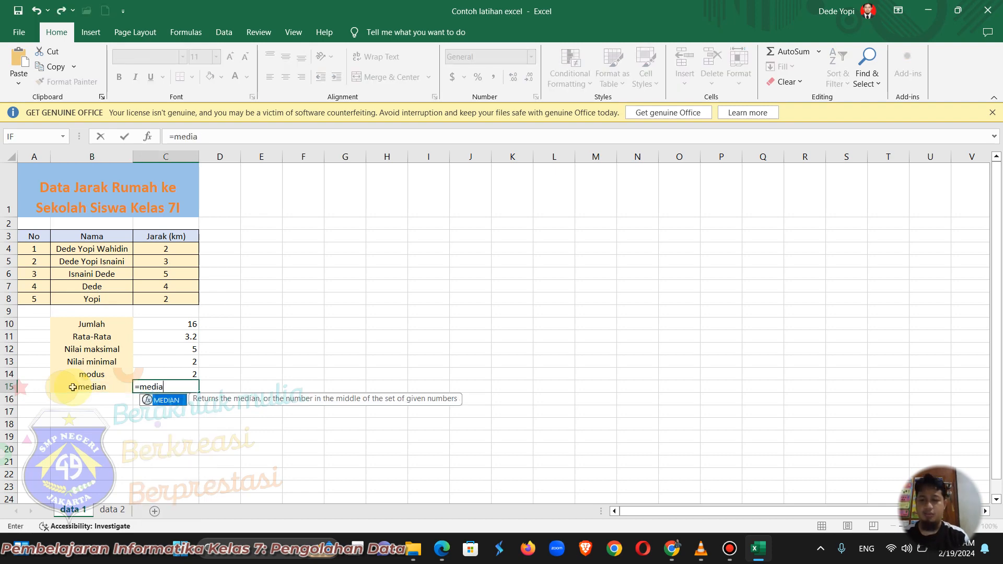
type("n(")
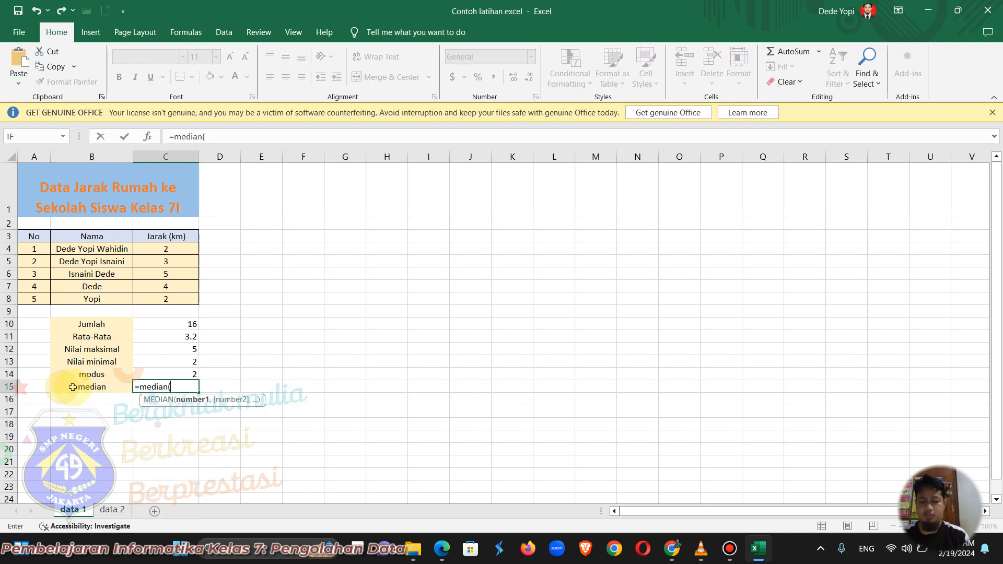
type("c:c8")
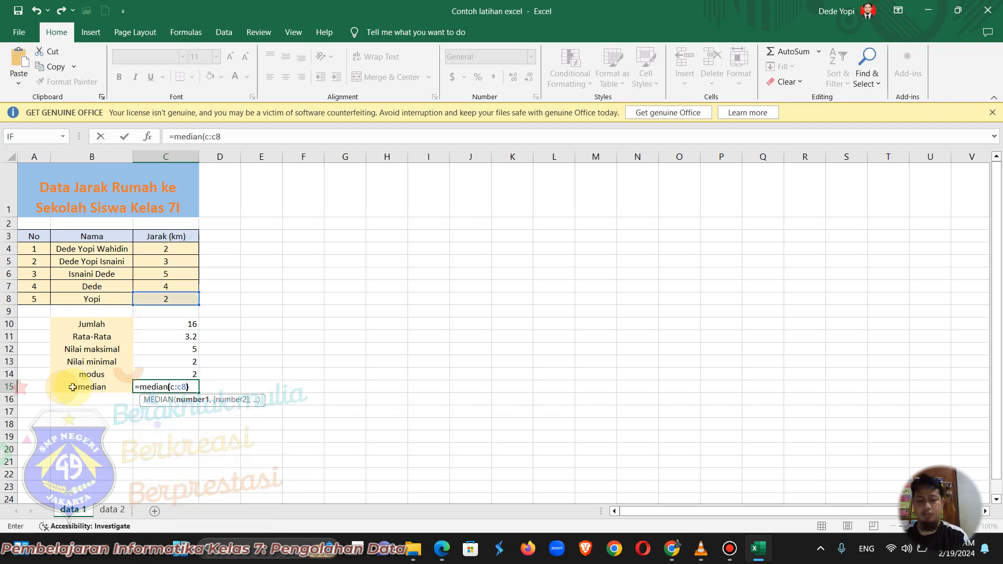
type(")")
left_click(73, 398)
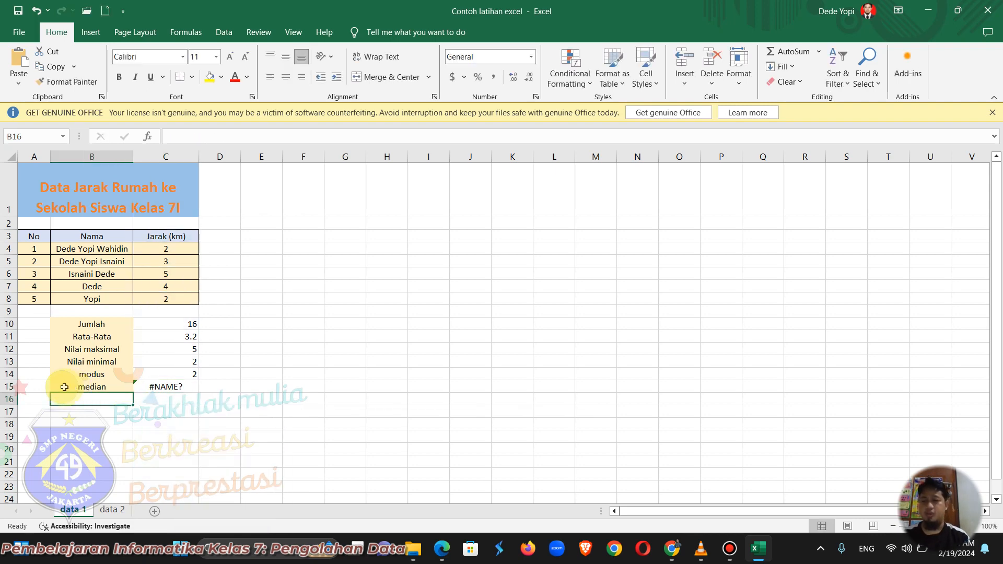
Correct the MEDIAN formula in C15 to cover the Jarak (km) values, =MEDIAN(c4:C8).
left_click(162, 388)
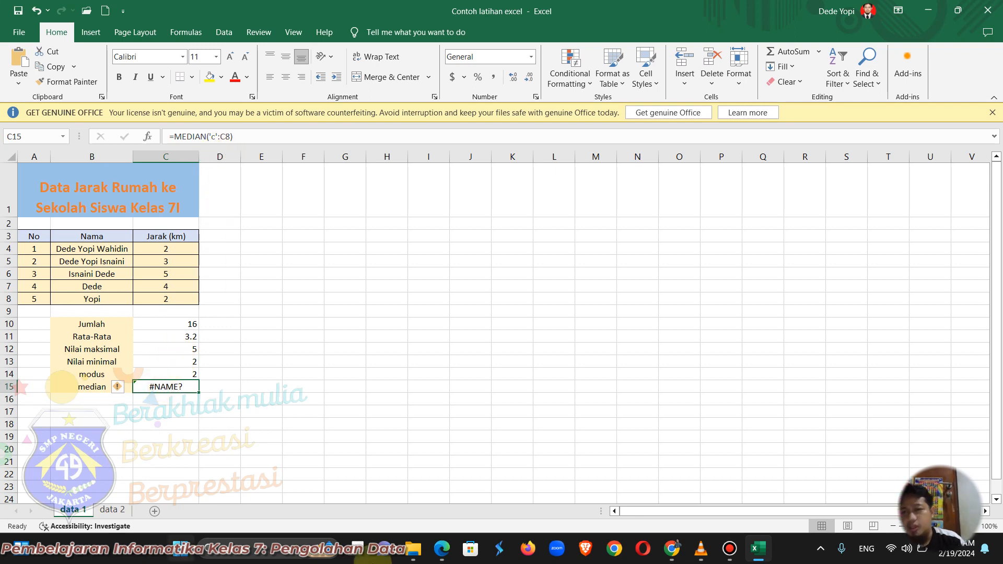
left_click(217, 137)
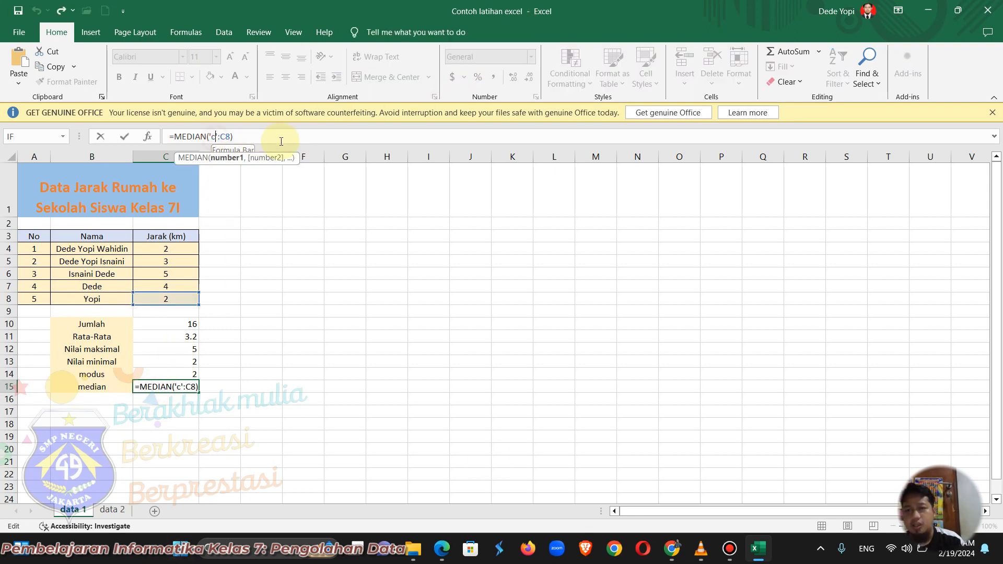
key("Delete")
key("BackSpace")
key("BackSpace")
type("c")
type("$")
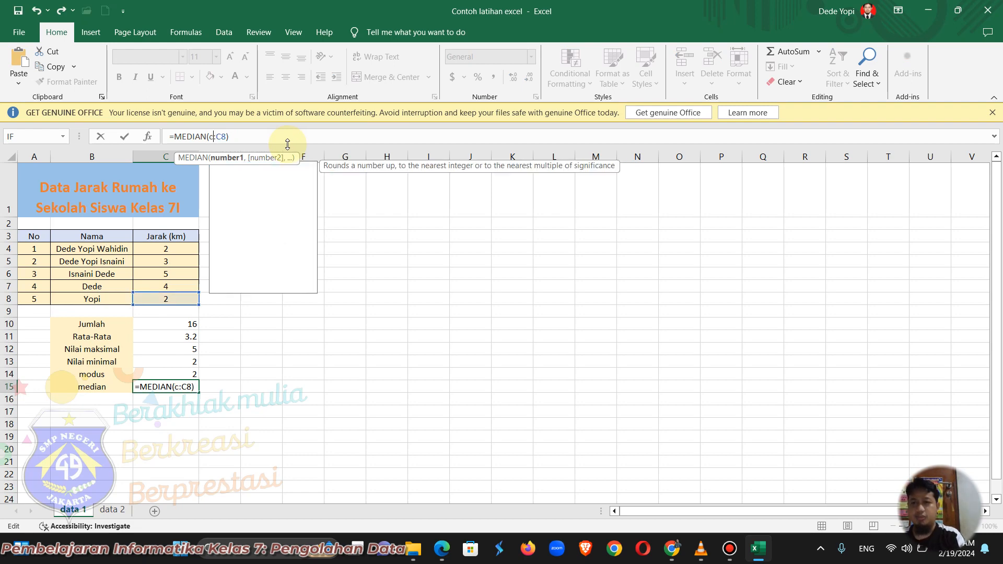
key("BackSpace")
type("4")
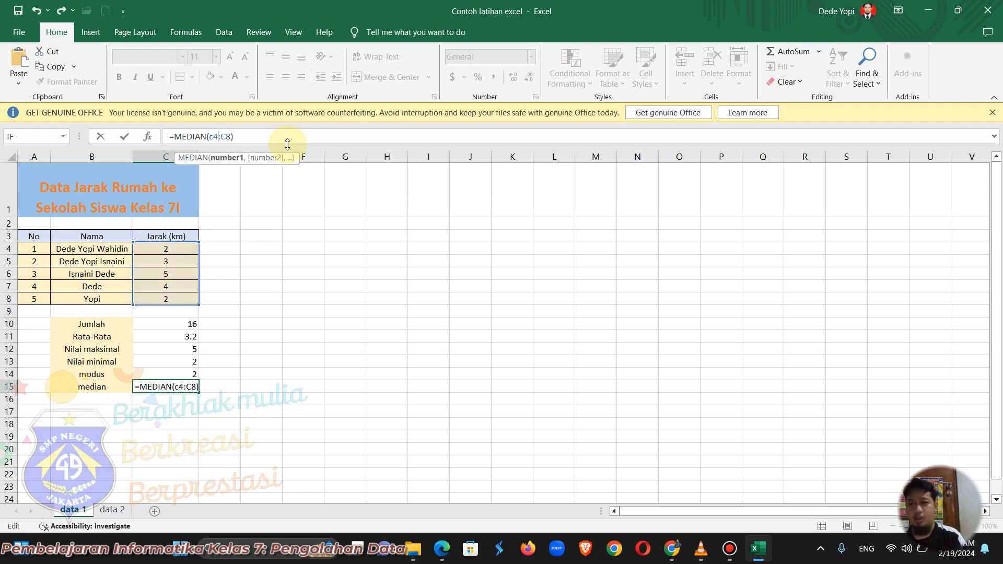
key("Return")
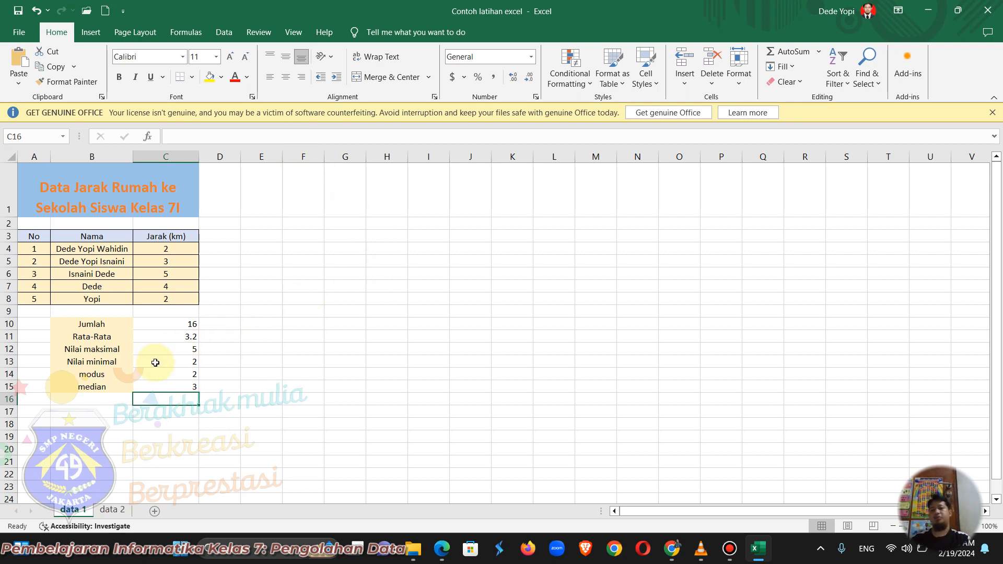